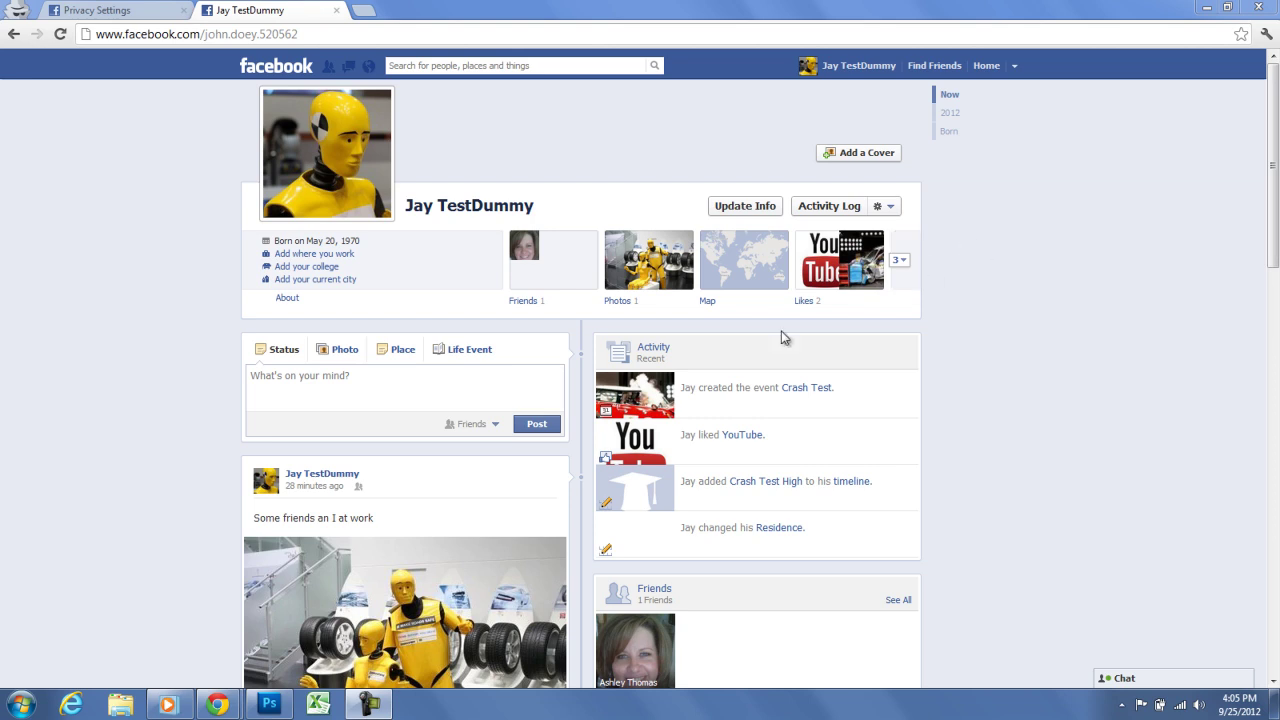
Open the Facebook post's photo in the photo viewer
{"action": "left_click", "coordinate": [297, 655]}
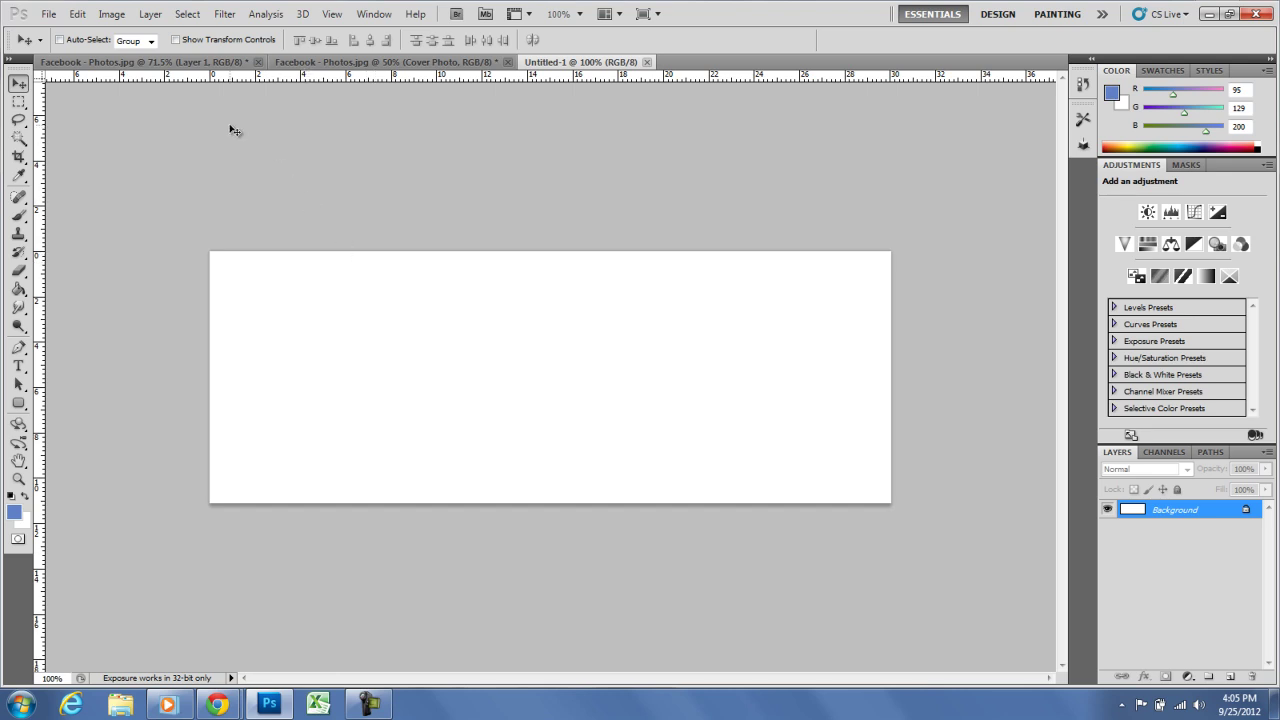
Create a new document 851 pixels wide by 315 pixels high
{"action": "left_click", "coordinate": [50, 15]}
{"action": "left_click", "coordinate": [60, 32]}
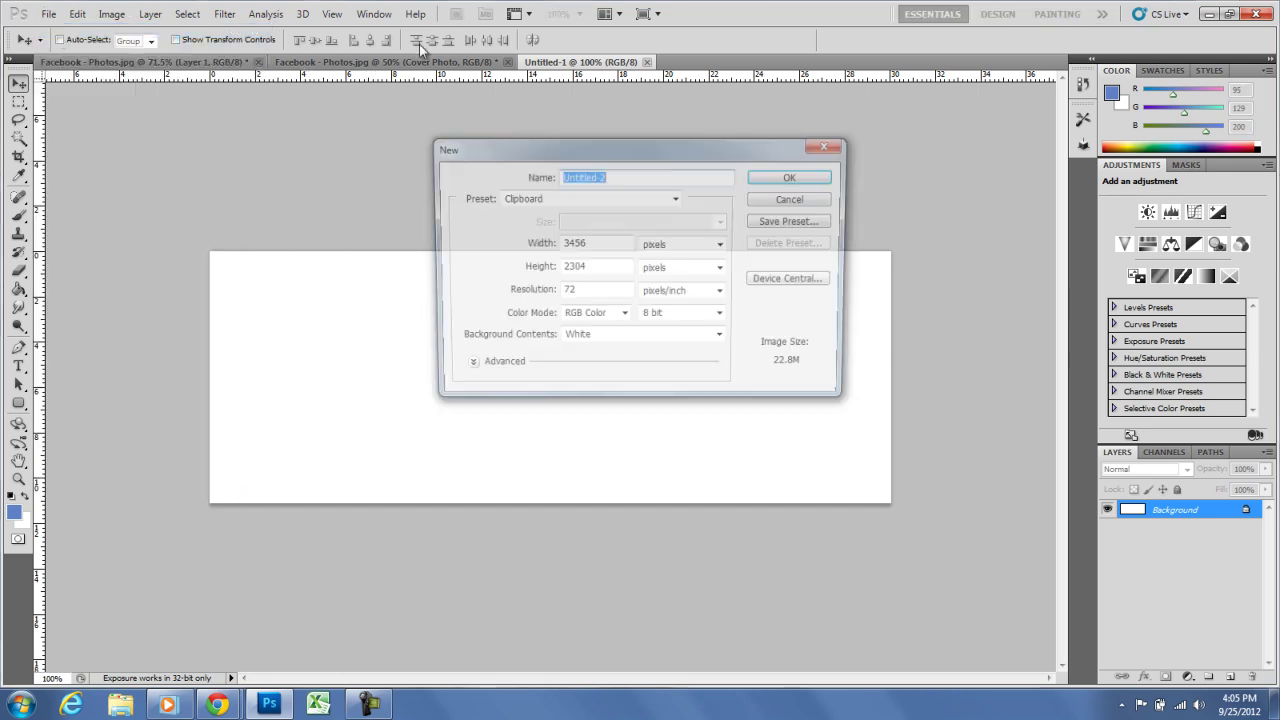
{"action": "left_click", "coordinate": [669, 247]}
{"action": "left_click", "coordinate": [669, 249]}
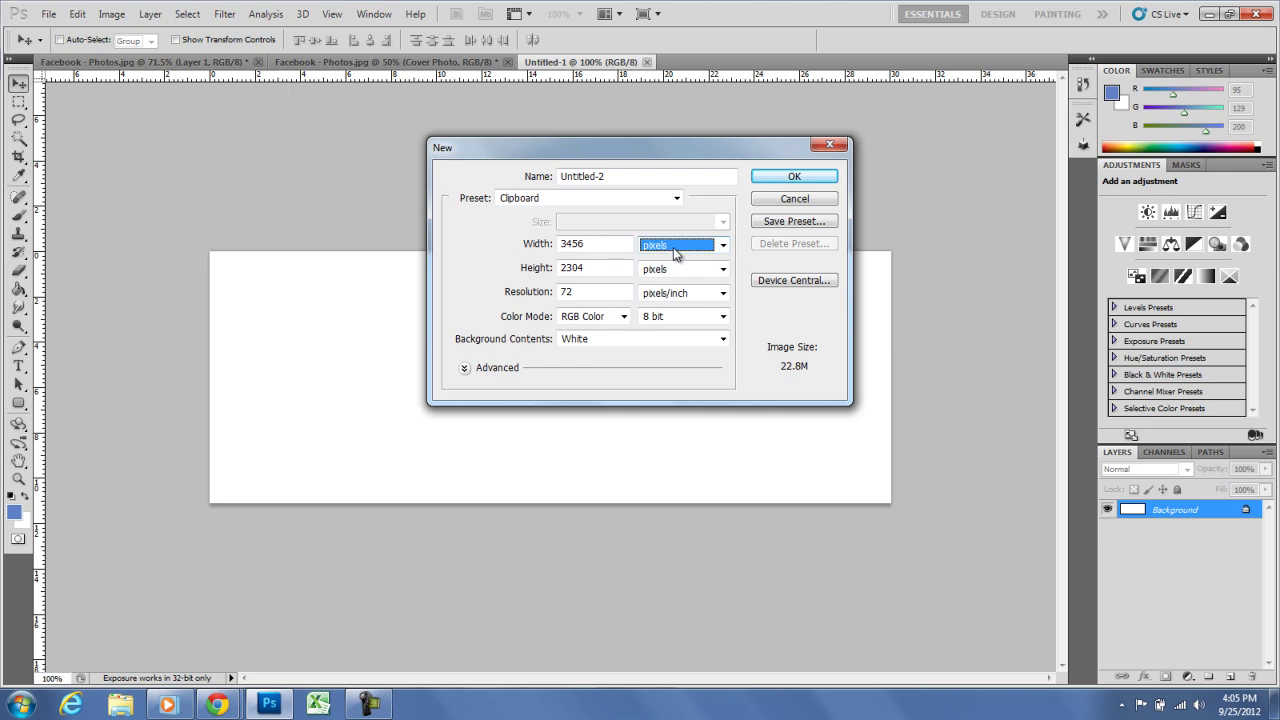
{"action": "left_click_drag", "start_coordinate": [610, 244], "coordinate": [412, 240]}
{"action": "type", "text": "851"}
{"action": "key", "text": "Tab"}
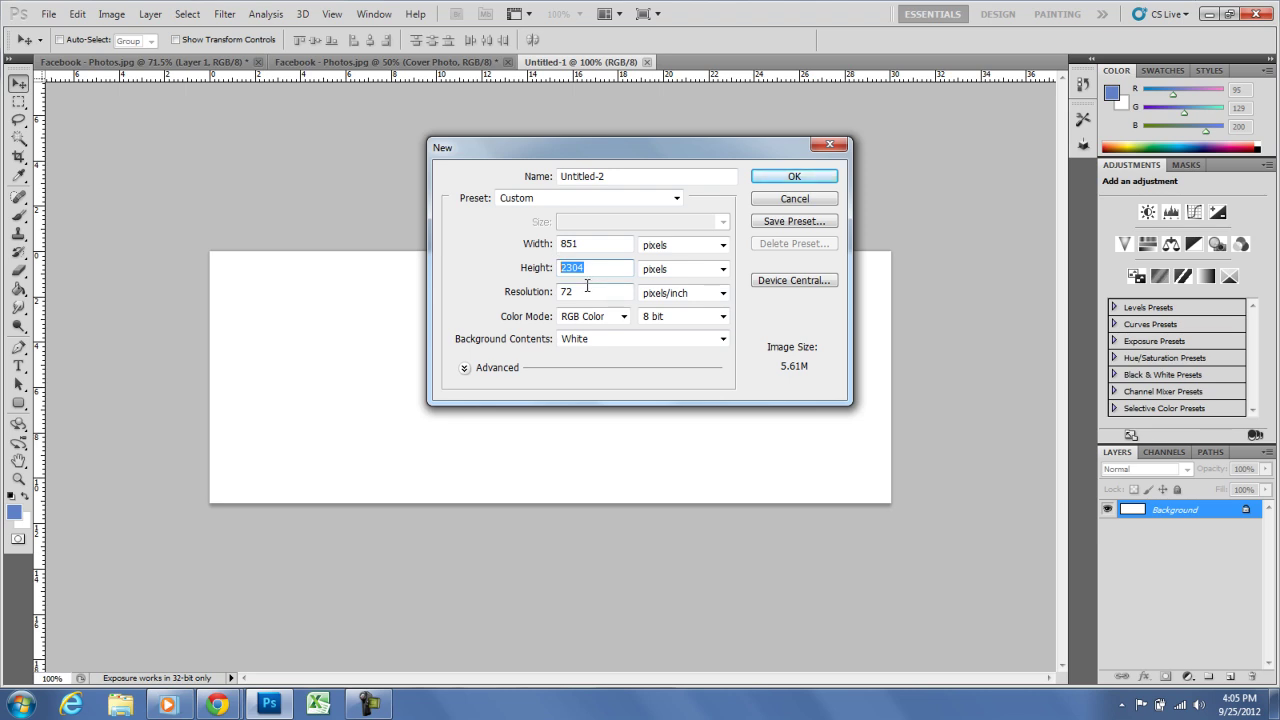
{"action": "type", "text": "315"}
{"action": "key", "text": "Tab"}
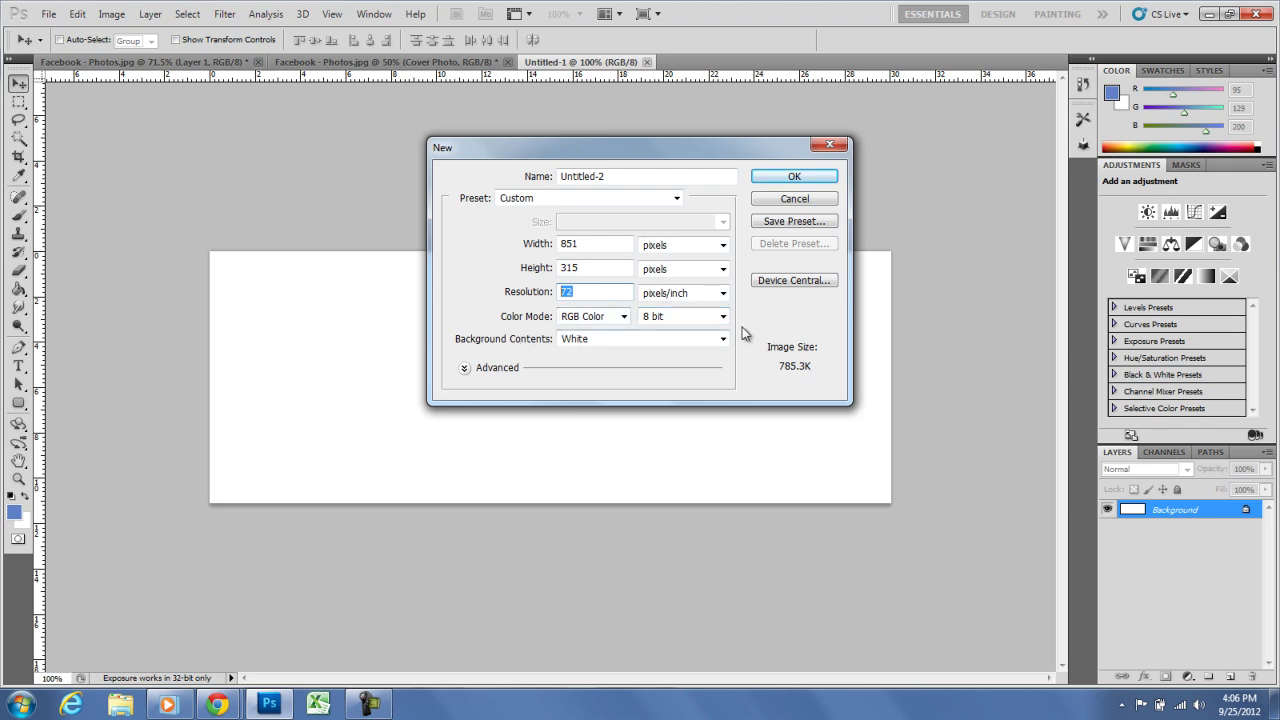
{"action": "left_click", "coordinate": [813, 180]}
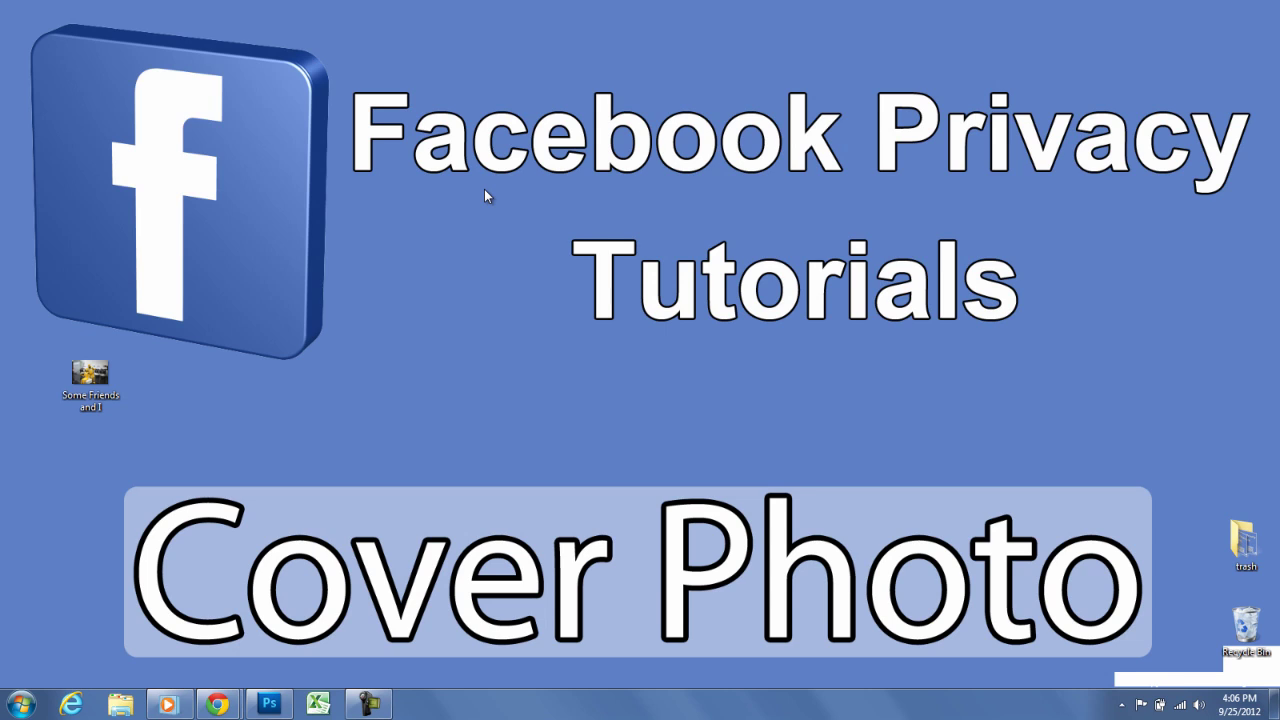
Move the Some Friends and I photo icon nearer the desktop centre and check its Open with options
{"action": "left_click_drag", "start_coordinate": [340, 75], "coordinate": [1239, 203]}
{"action": "left_click_drag", "start_coordinate": [350, 57], "coordinate": [1254, 204]}
{"action": "left_click_drag", "start_coordinate": [86, 480], "coordinate": [133, 497]}
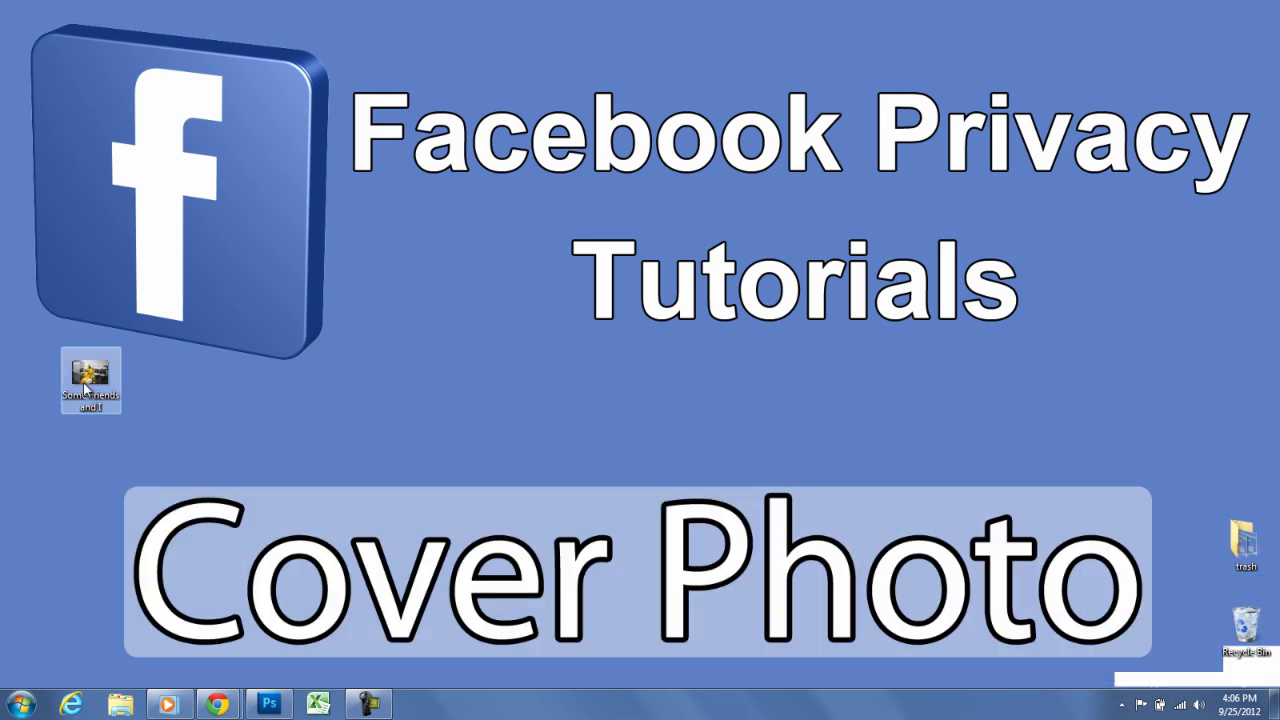
{"action": "left_click_drag", "start_coordinate": [89, 378], "coordinate": [521, 289]}
{"action": "right_click", "coordinate": [459, 289]}
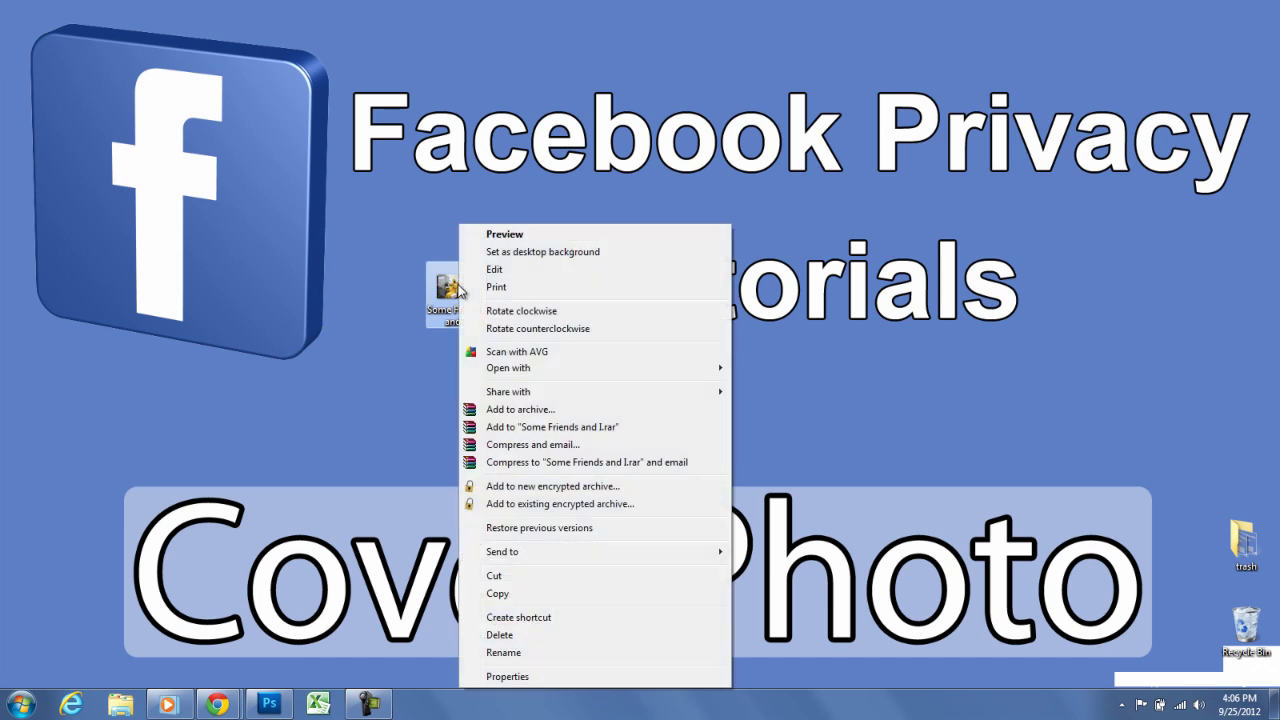
{"action": "mouse_move", "coordinate": [518, 372]}
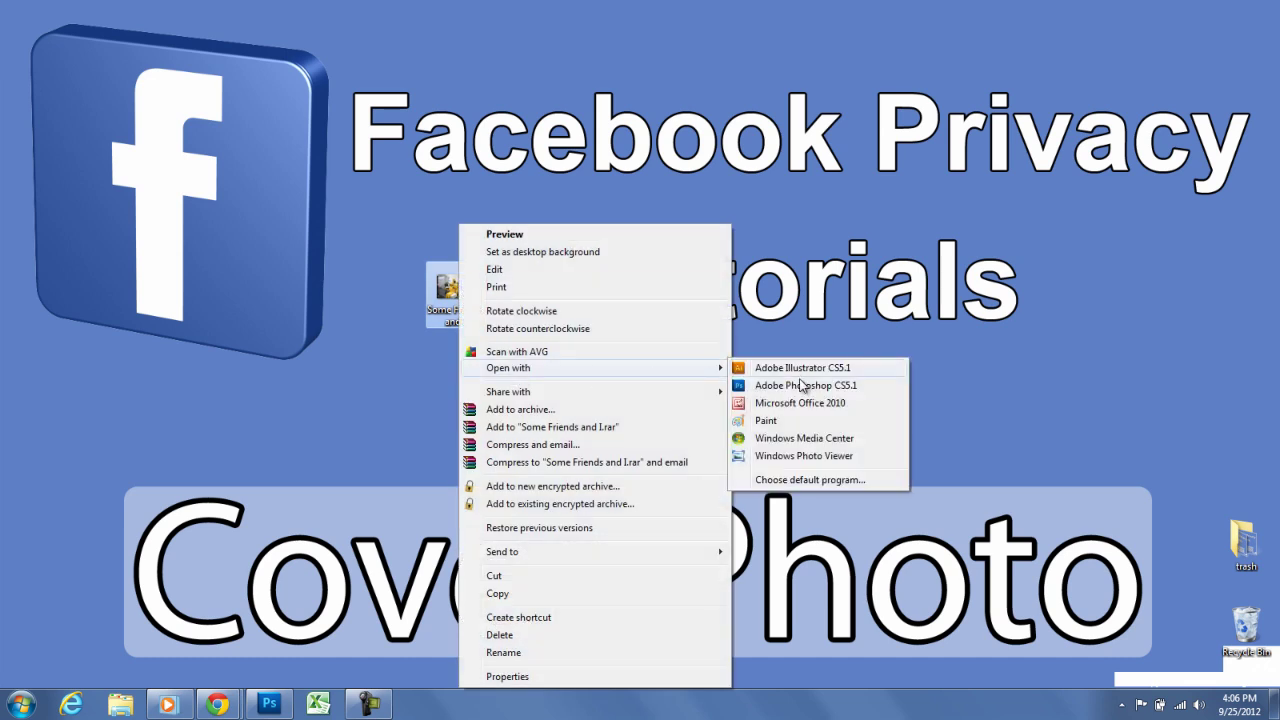
{"action": "left_click", "coordinate": [398, 322]}
Place the Some Friends and I photo and scale it to cover the whole 851 × 315 canvas
{"action": "mouse_move", "coordinate": [445, 296]}
{"action": "left_mouse_down"}
{"action": "mouse_move", "coordinate": [437, 415]}
{"action": "mouse_move", "coordinate": [241, 697]}
{"action": "mouse_move", "coordinate": [263, 692]}
{"action": "mouse_move", "coordinate": [483, 338]}
{"action": "mouse_move", "coordinate": [433, 316]}
{"action": "left_mouse_up"}
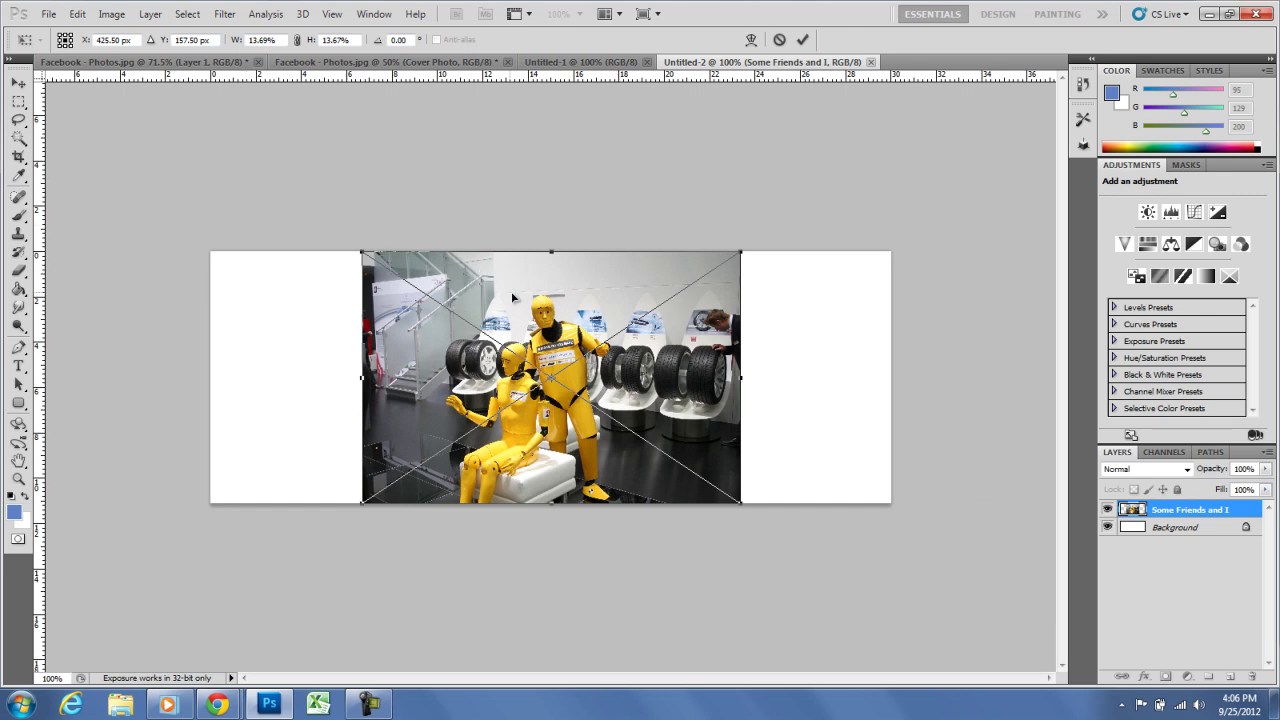
{"action": "left_click_drag", "start_coordinate": [515, 300], "coordinate": [457, 300]}
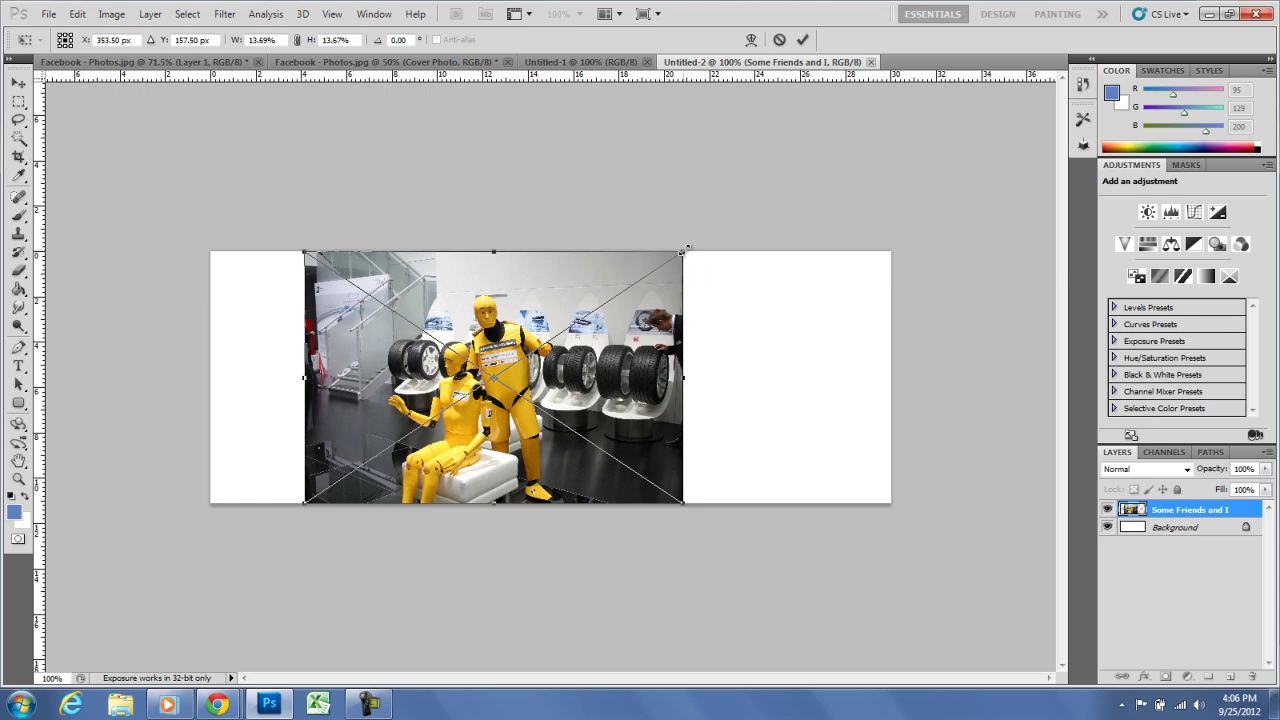
{"action": "left_click_drag", "start_coordinate": [582, 272], "coordinate": [461, 269]}
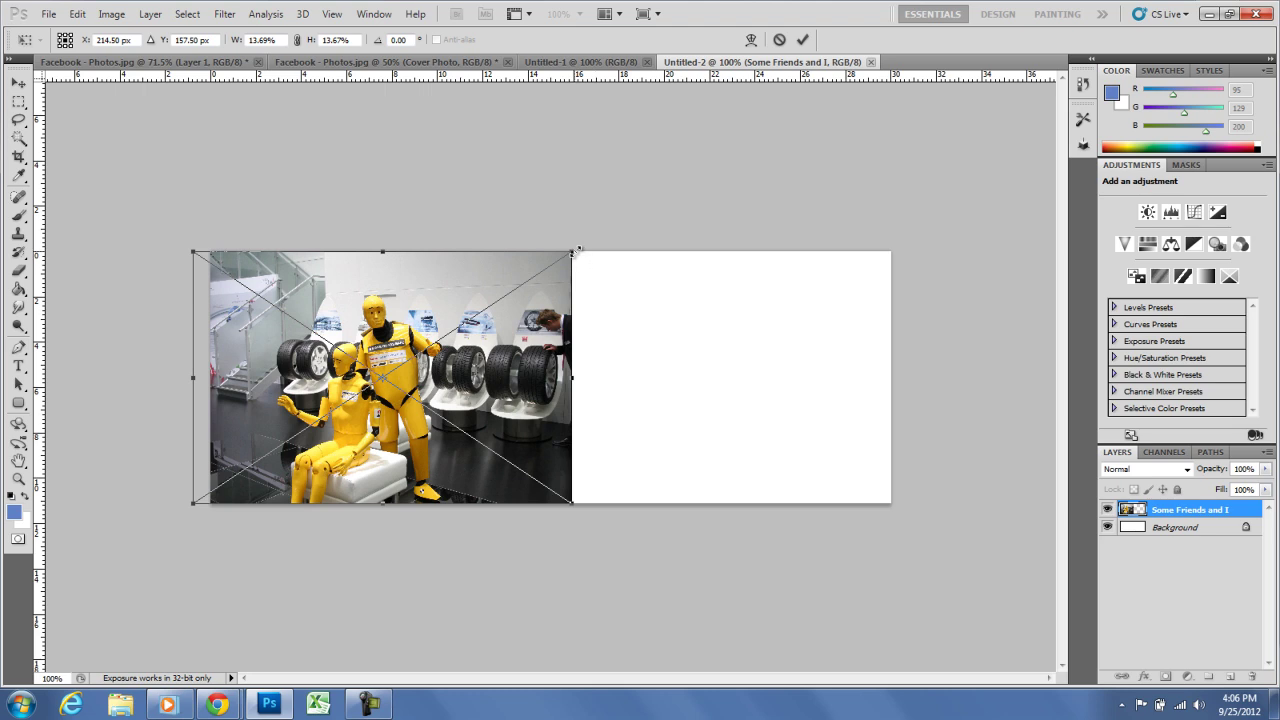
{"action": "left_click_drag", "start_coordinate": [578, 248], "coordinate": [971, 150]}
{"action": "left_click_drag", "start_coordinate": [737, 223], "coordinate": [757, 370]}
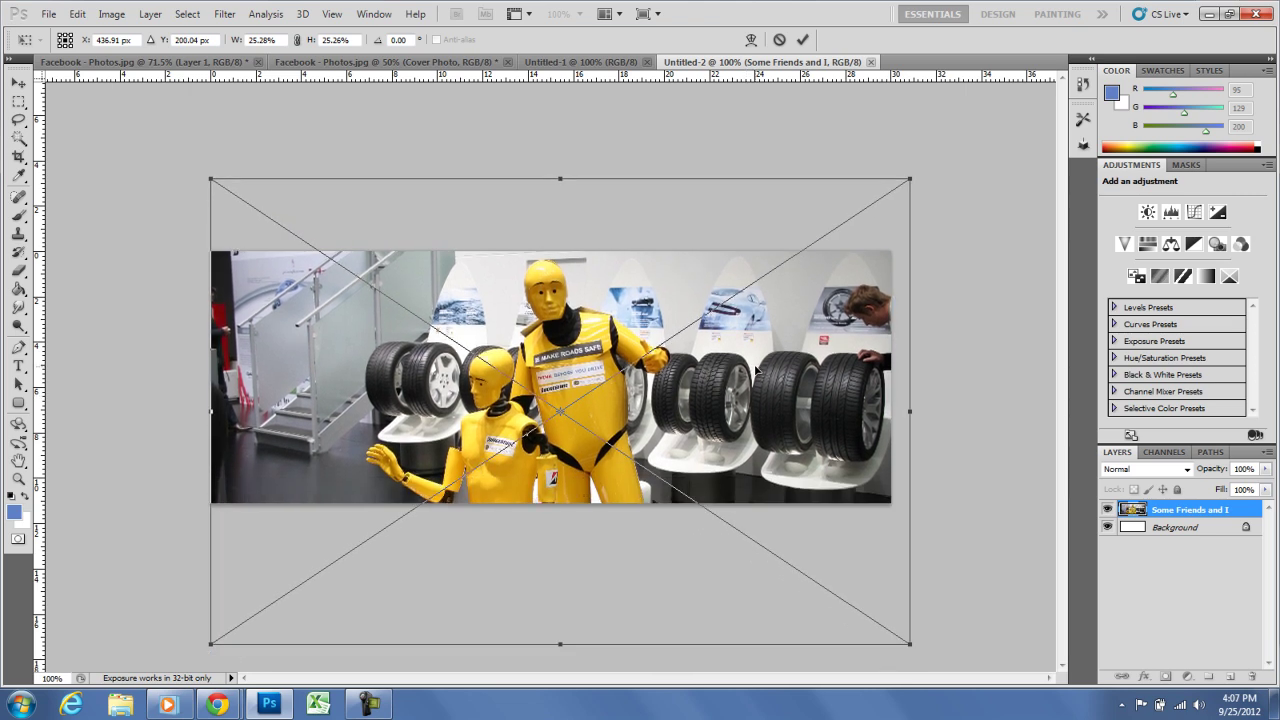
{"action": "key", "text": "Return"}
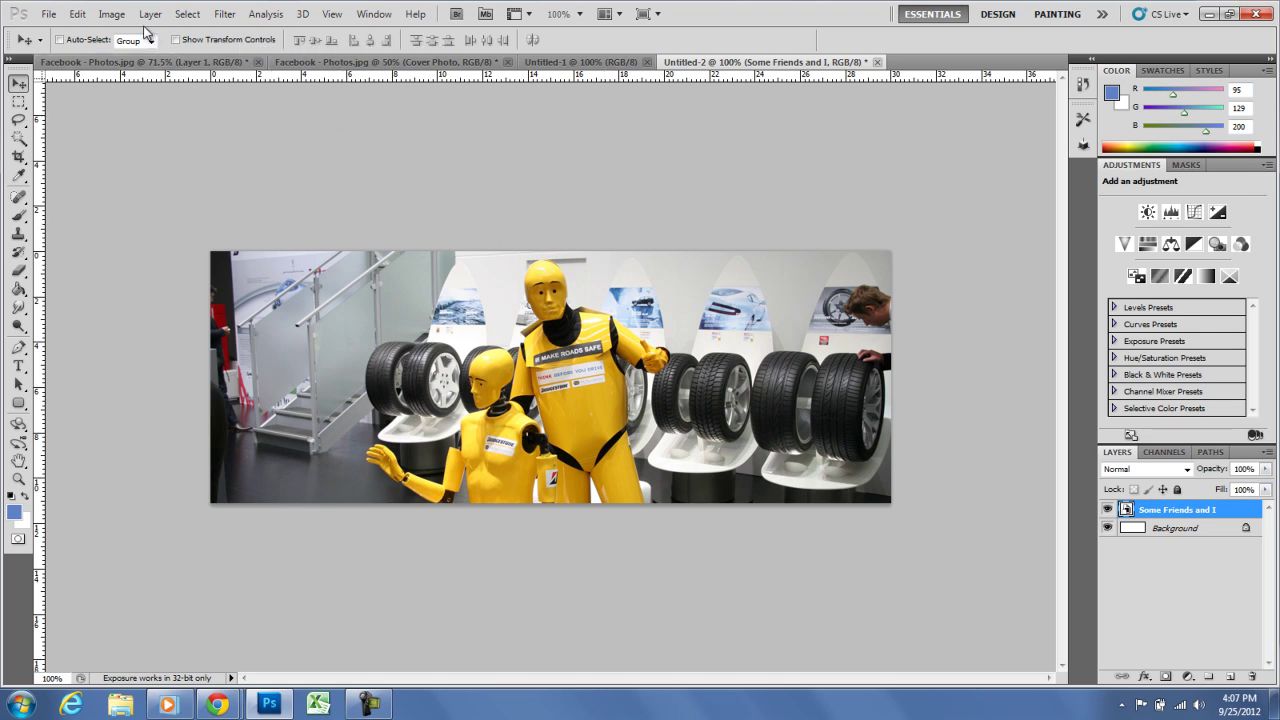
Browse the Image adjustments menu and the photo layer's context menu without changing anything
{"action": "left_click", "coordinate": [118, 16]}
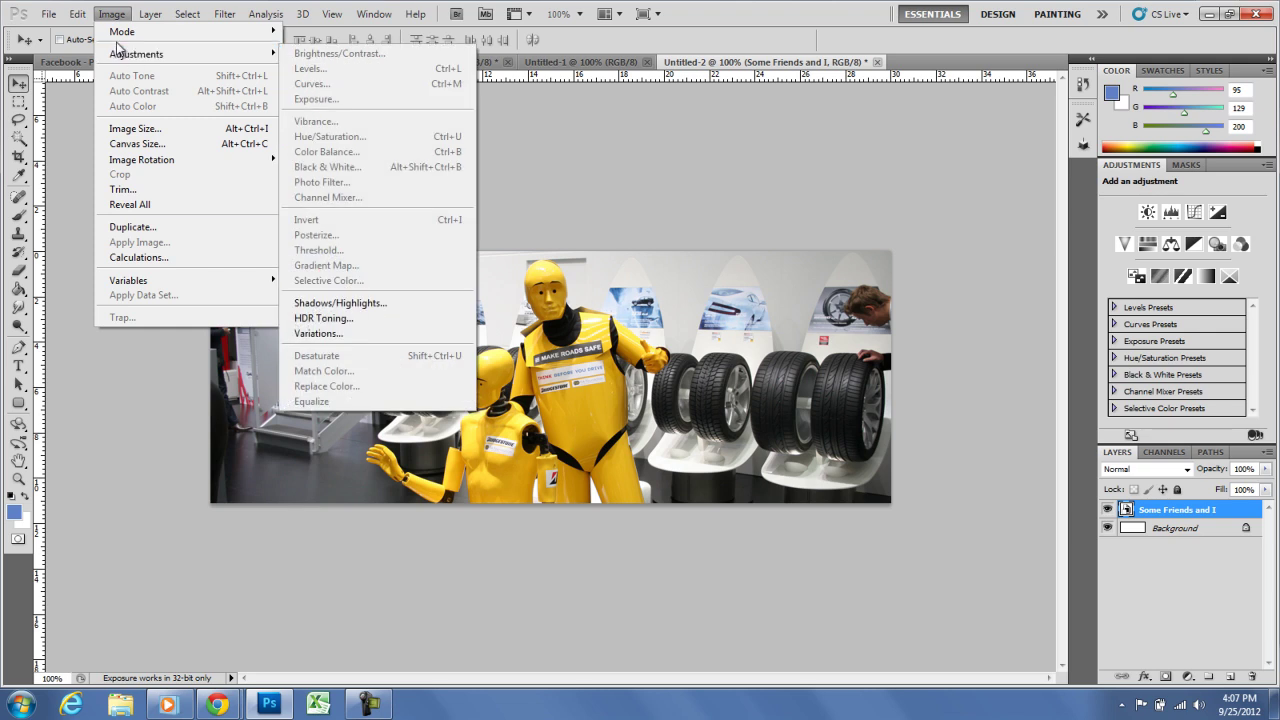
{"action": "mouse_move", "coordinate": [136, 62]}
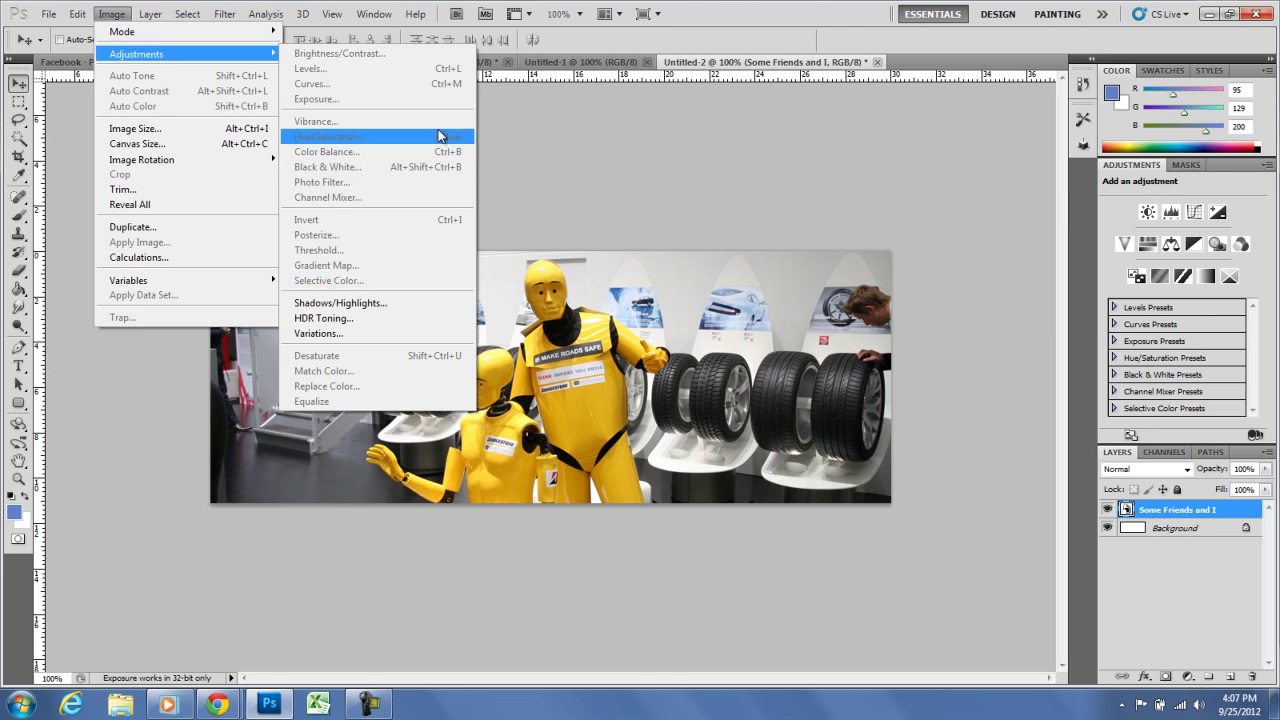
{"action": "key", "text": "Escape"}
{"action": "key", "text": "Escape"}
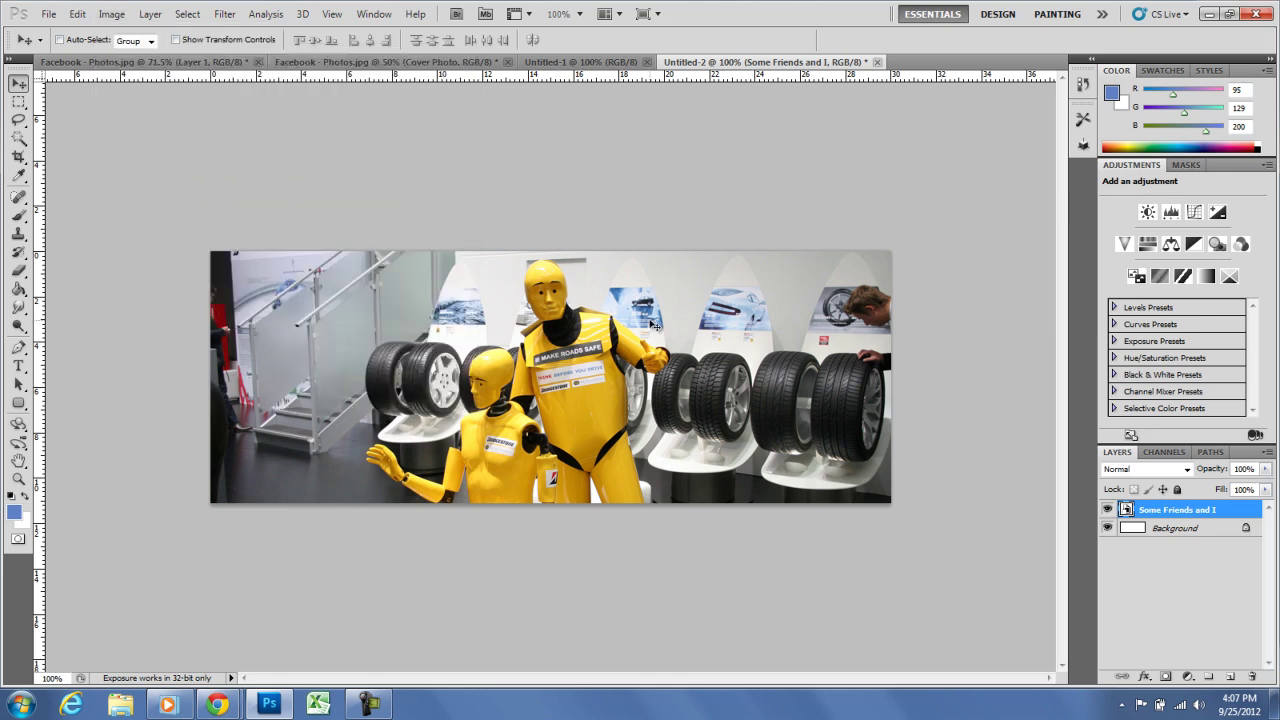
{"action": "right_click", "coordinate": [1176, 515]}
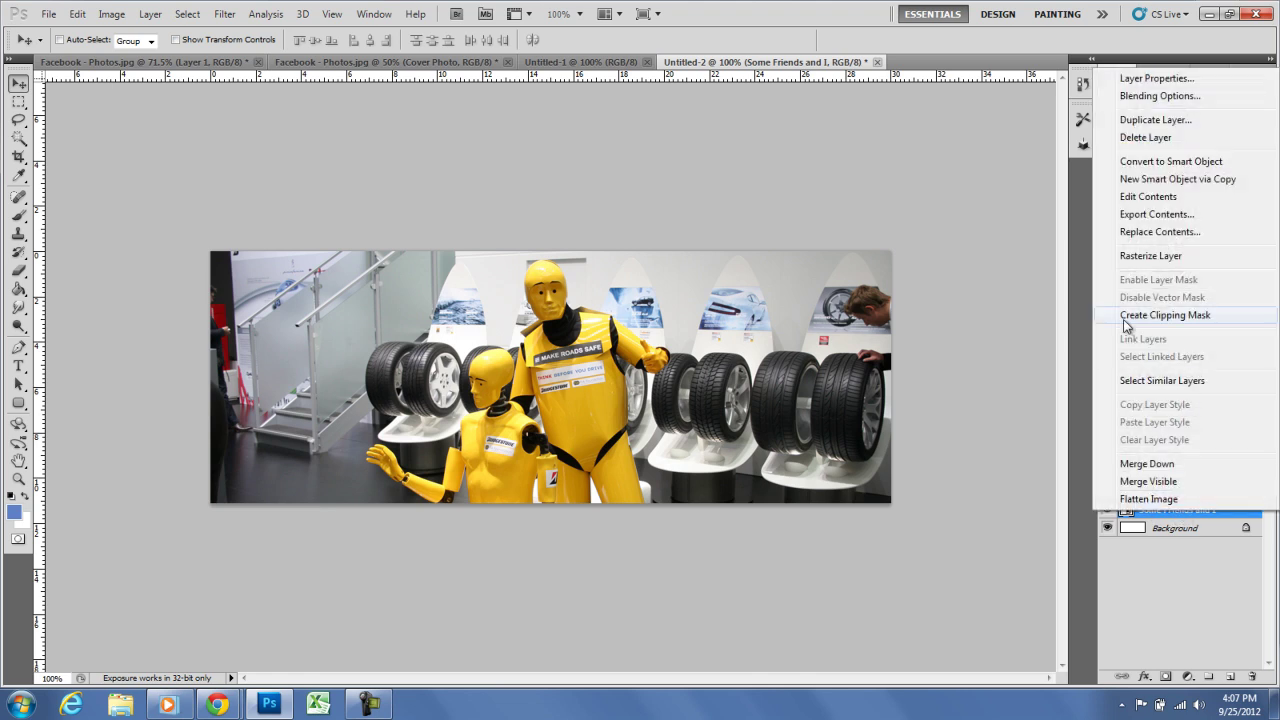
{"action": "left_click", "coordinate": [1014, 486]}
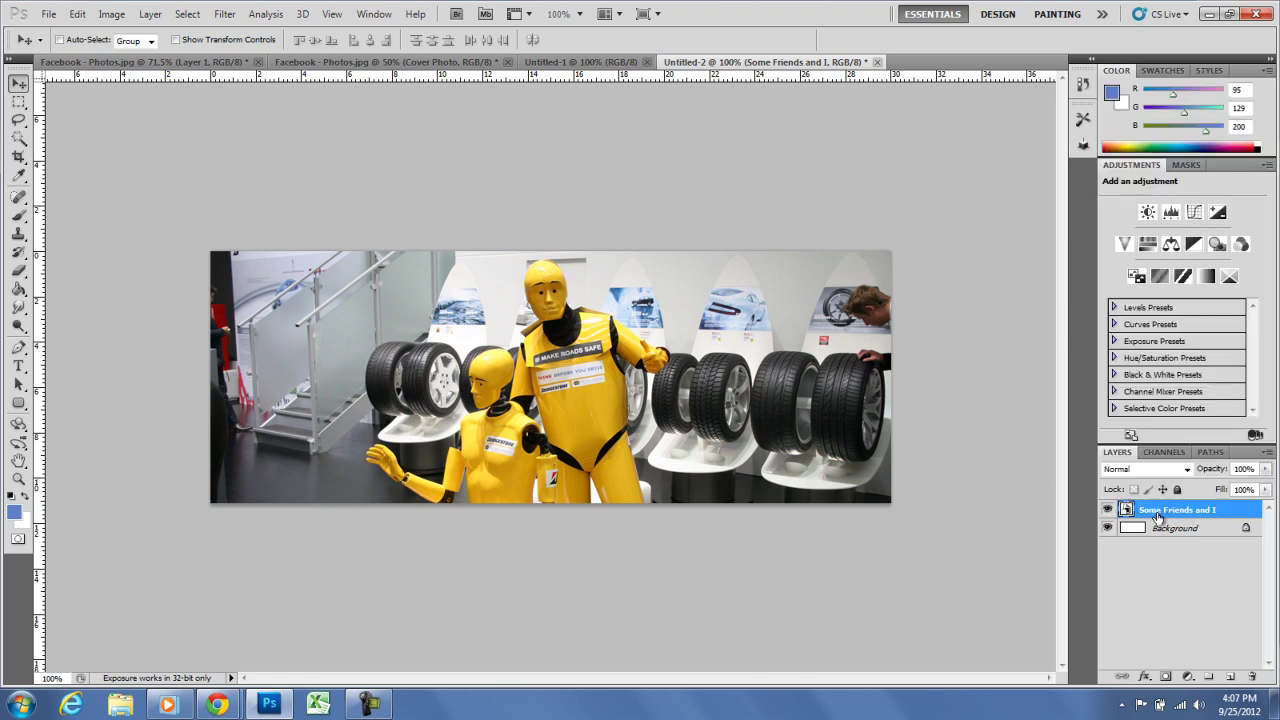
Duplicate the layer as 'Some Friends and I copy' and select the Rectangular Marquee tool
{"action": "right_click", "coordinate": [1158, 515]}
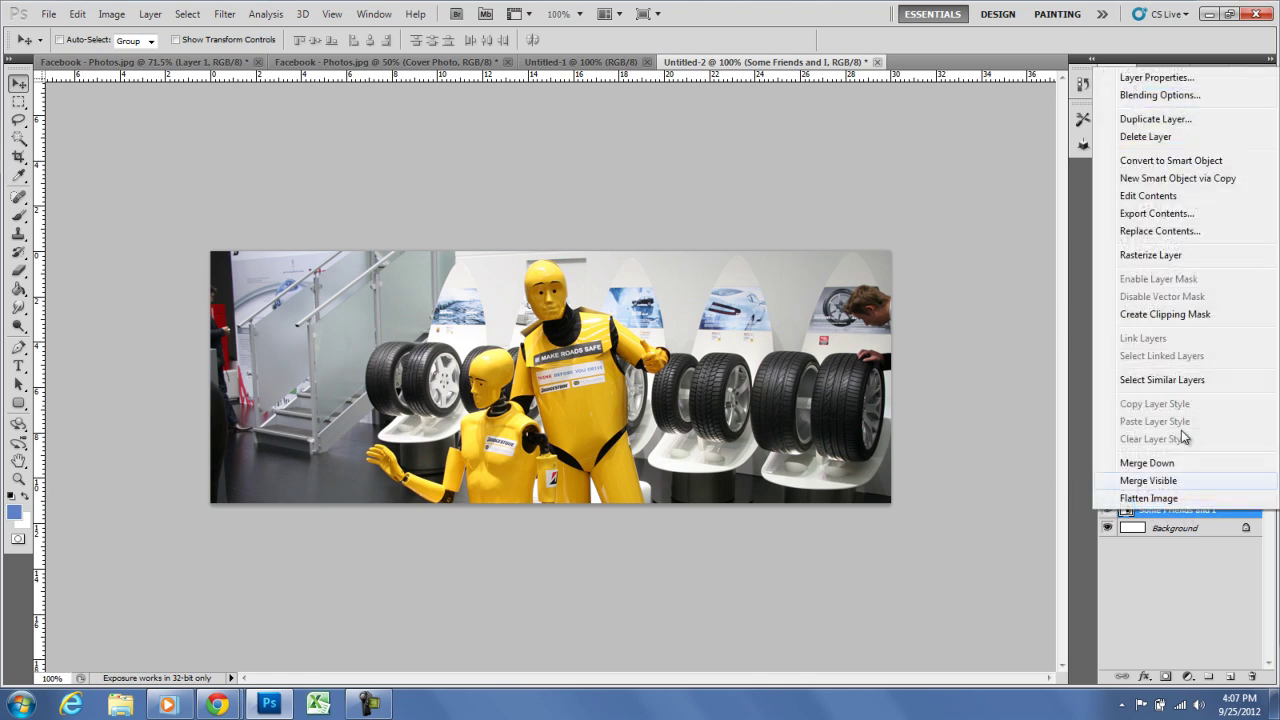
{"action": "left_click", "coordinate": [1155, 119]}
{"action": "left_click", "coordinate": [782, 220]}
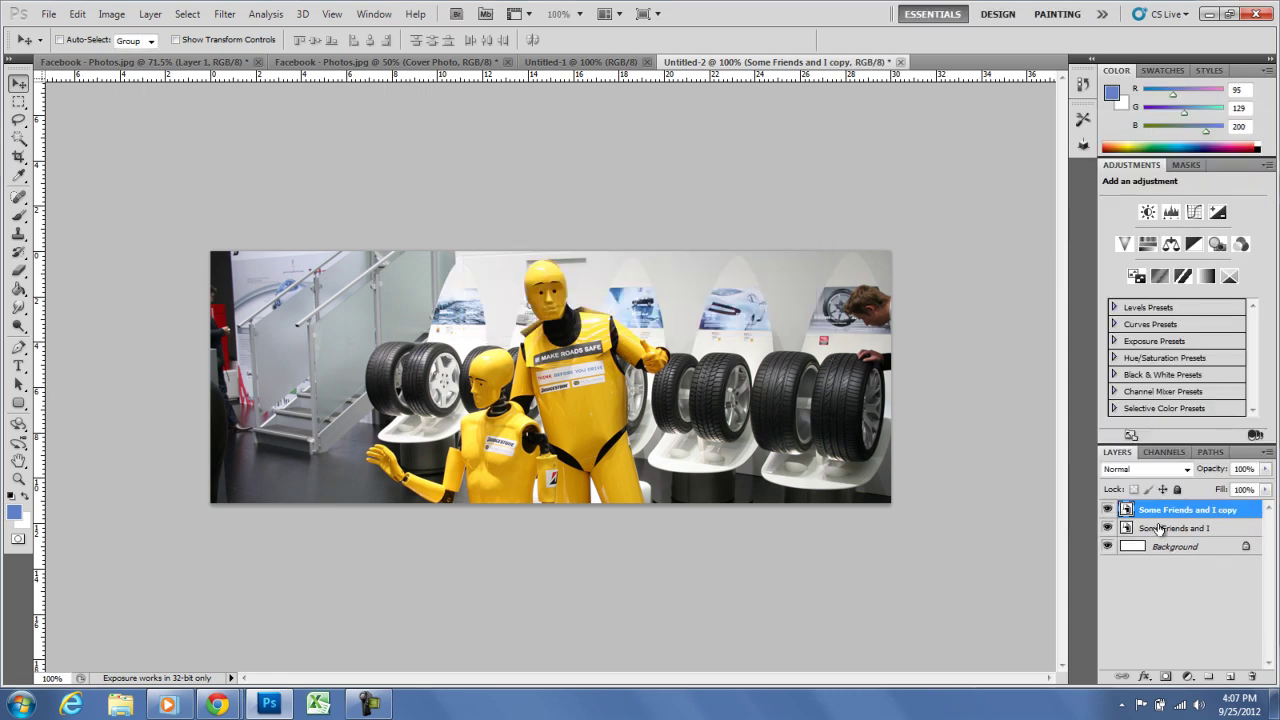
{"action": "left_click", "coordinate": [111, 14]}
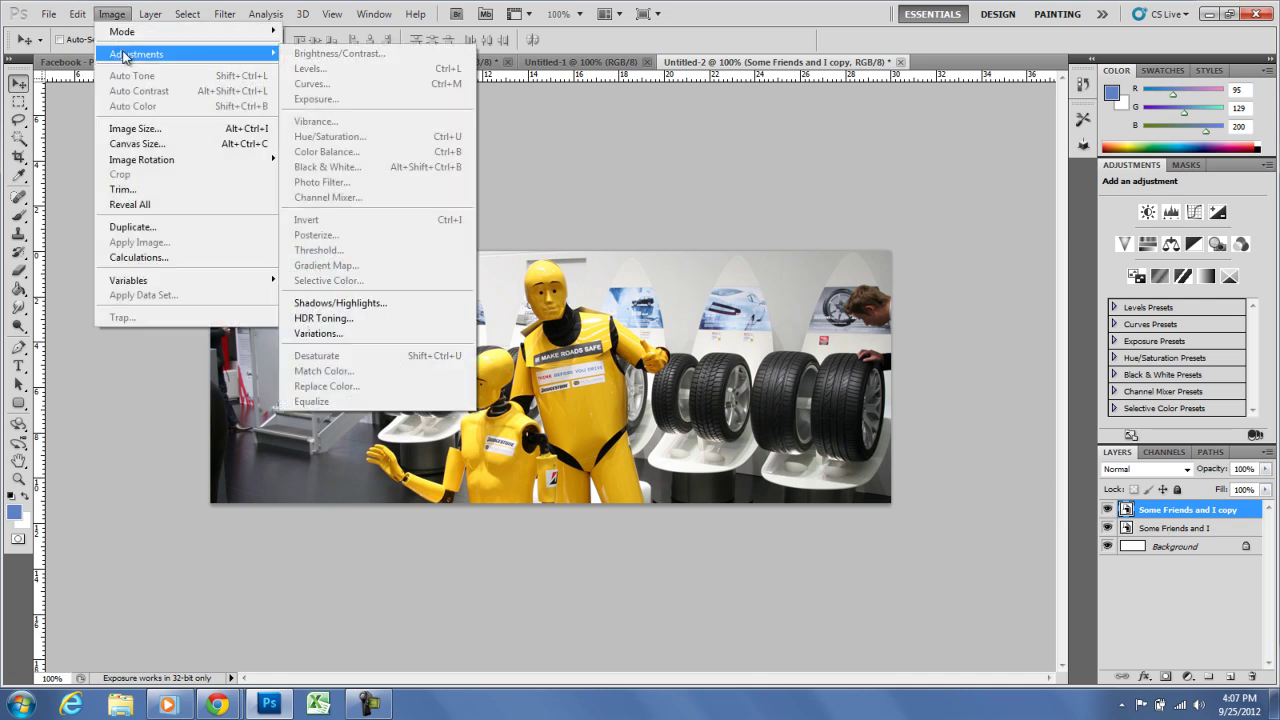
{"action": "left_click", "coordinate": [571, 171]}
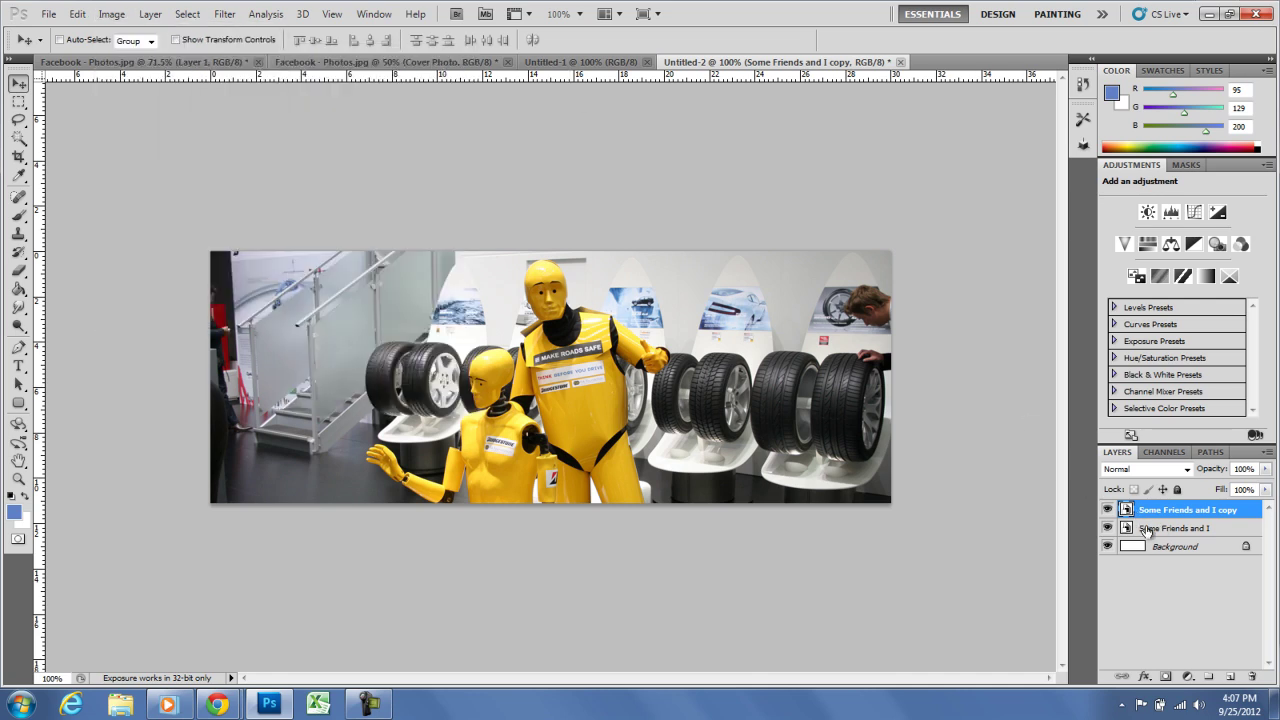
{"action": "left_click", "coordinate": [19, 102]}
Select the whole image and copy it onto a new Layer 1
{"action": "left_click_drag", "start_coordinate": [214, 262], "coordinate": [961, 518]}
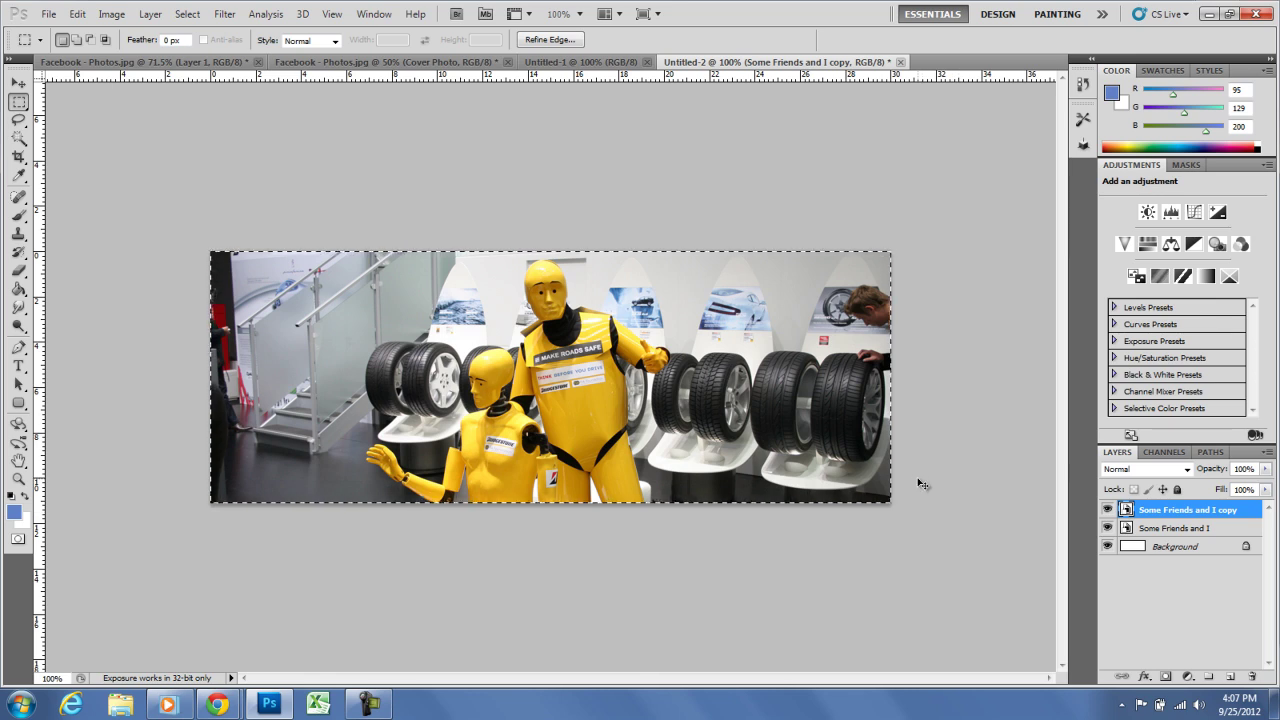
{"action": "key", "text": "ctrl+j"}
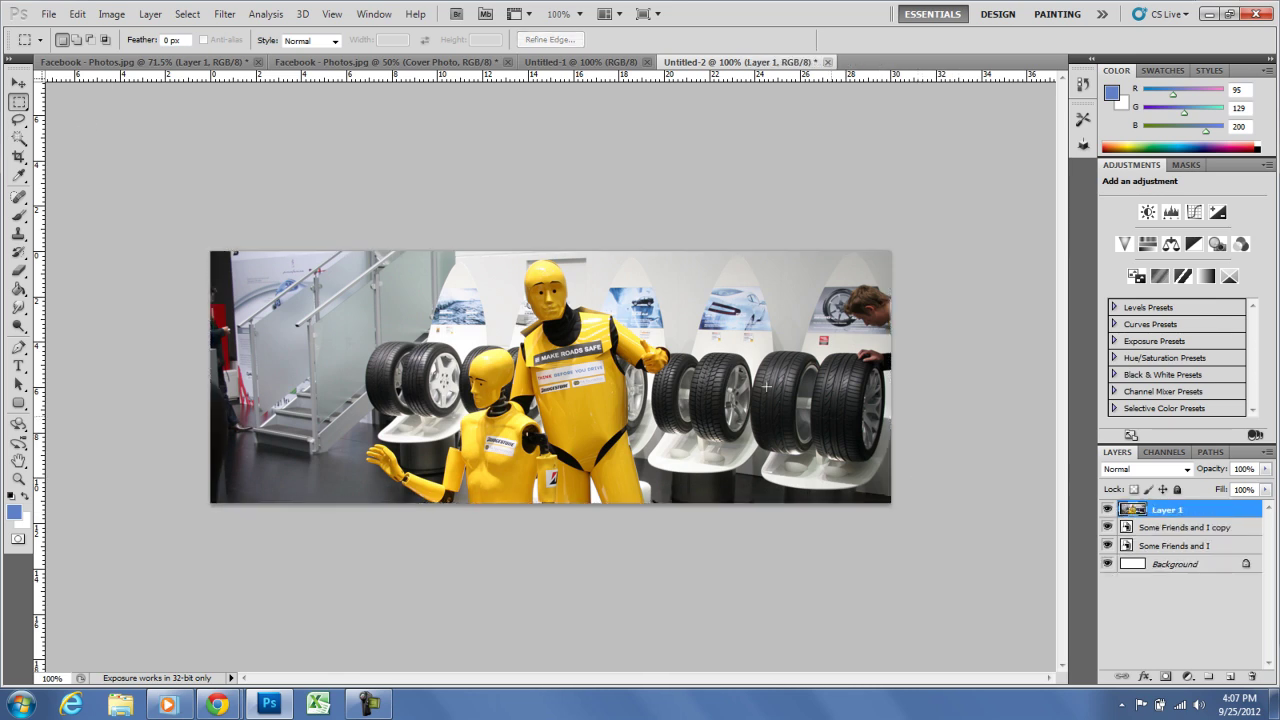
{"action": "left_click", "coordinate": [18, 82]}
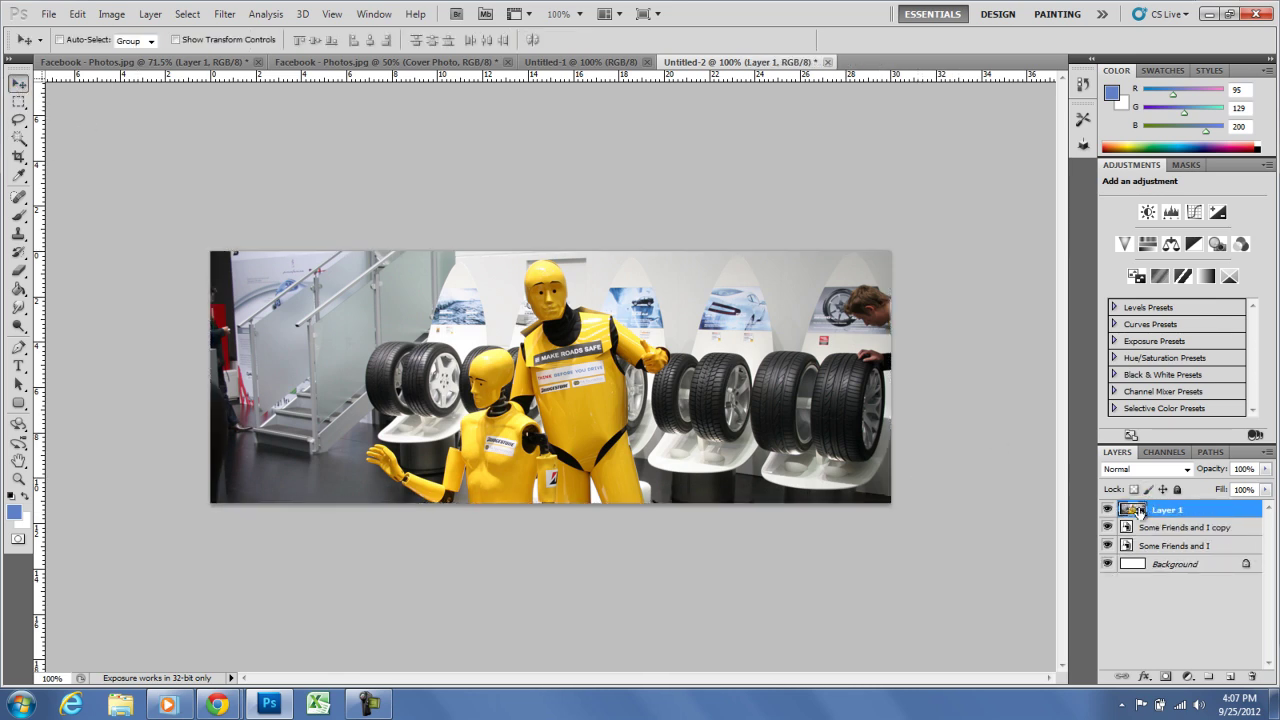
Brighten Layer 1 with Brightness 64 and Contrast 83
{"action": "left_click", "coordinate": [111, 14]}
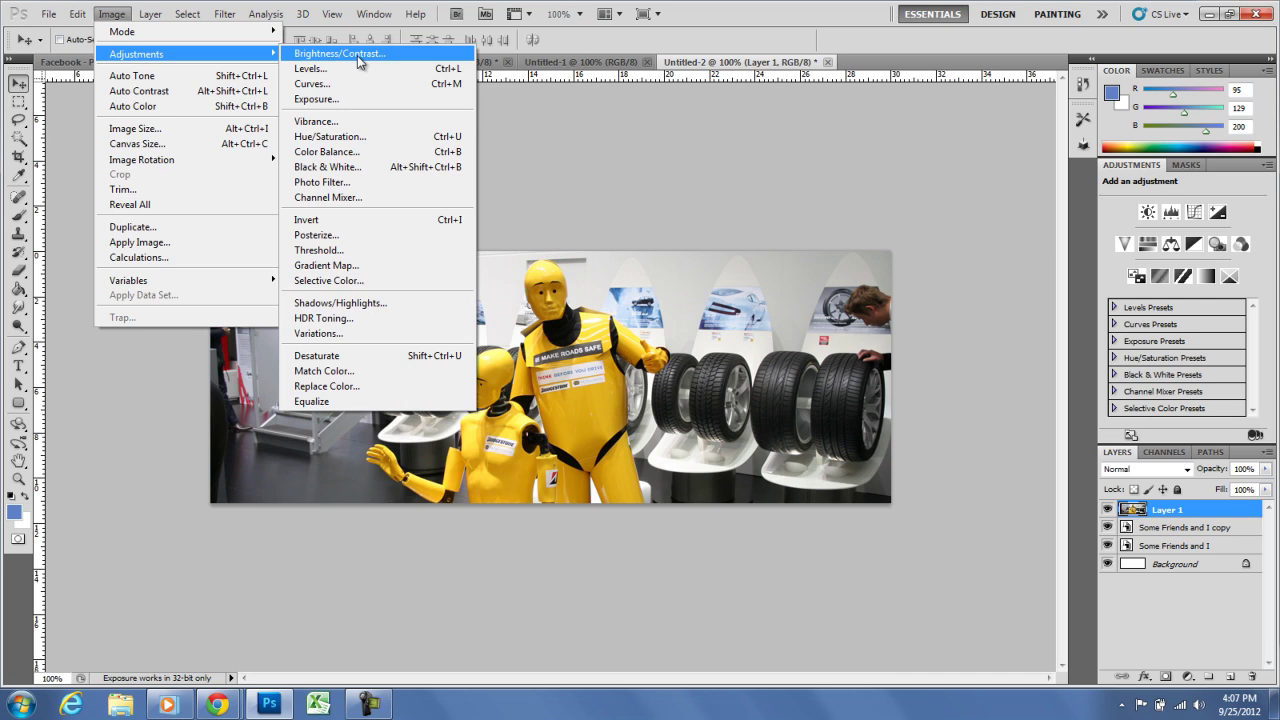
{"action": "left_click", "coordinate": [358, 62]}
{"action": "left_click_drag", "start_coordinate": [831, 301], "coordinate": [868, 307]}
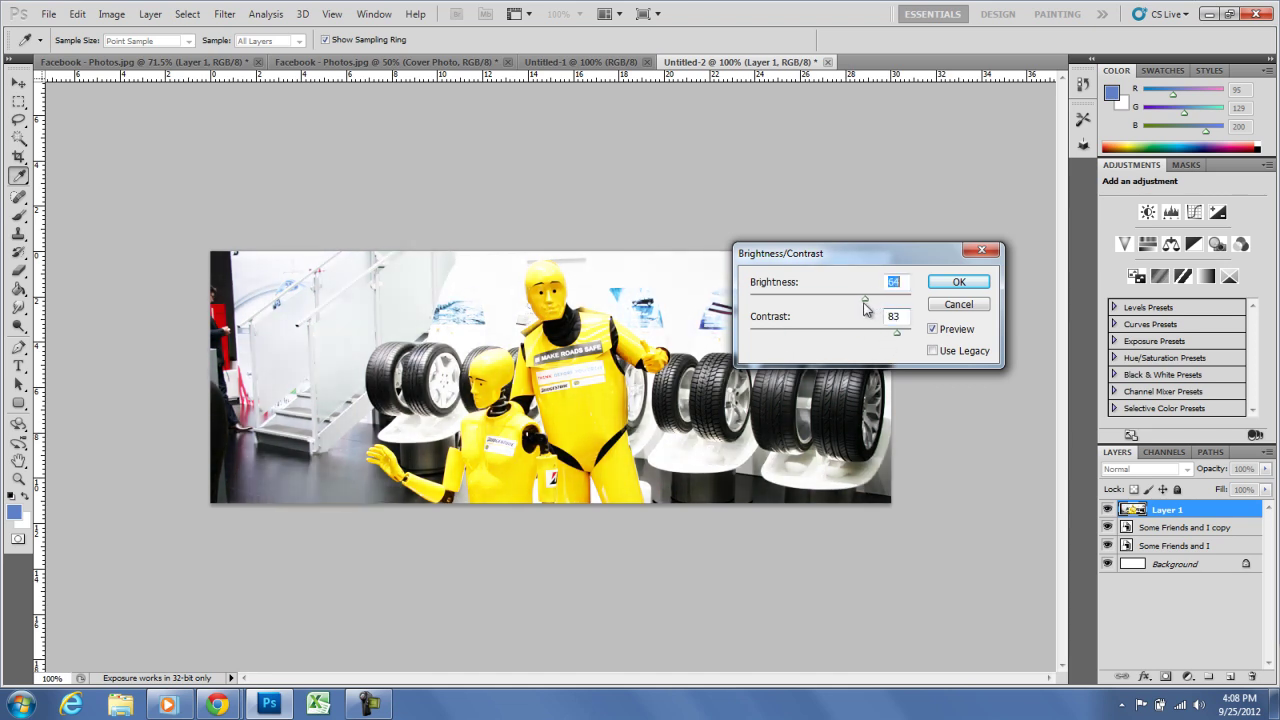
{"action": "left_click", "coordinate": [944, 283]}
{"action": "key", "text": "v"}
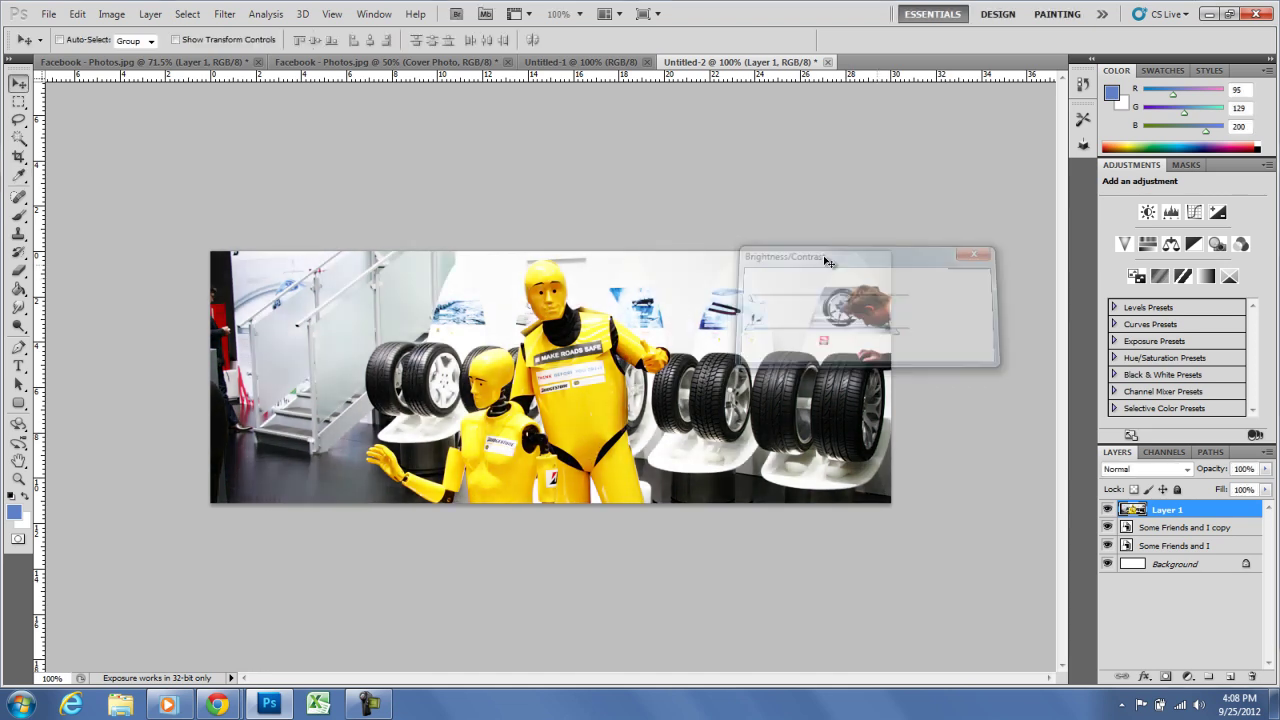
{"action": "left_click", "coordinate": [109, 15]}
{"action": "mouse_move", "coordinate": [130, 55]}
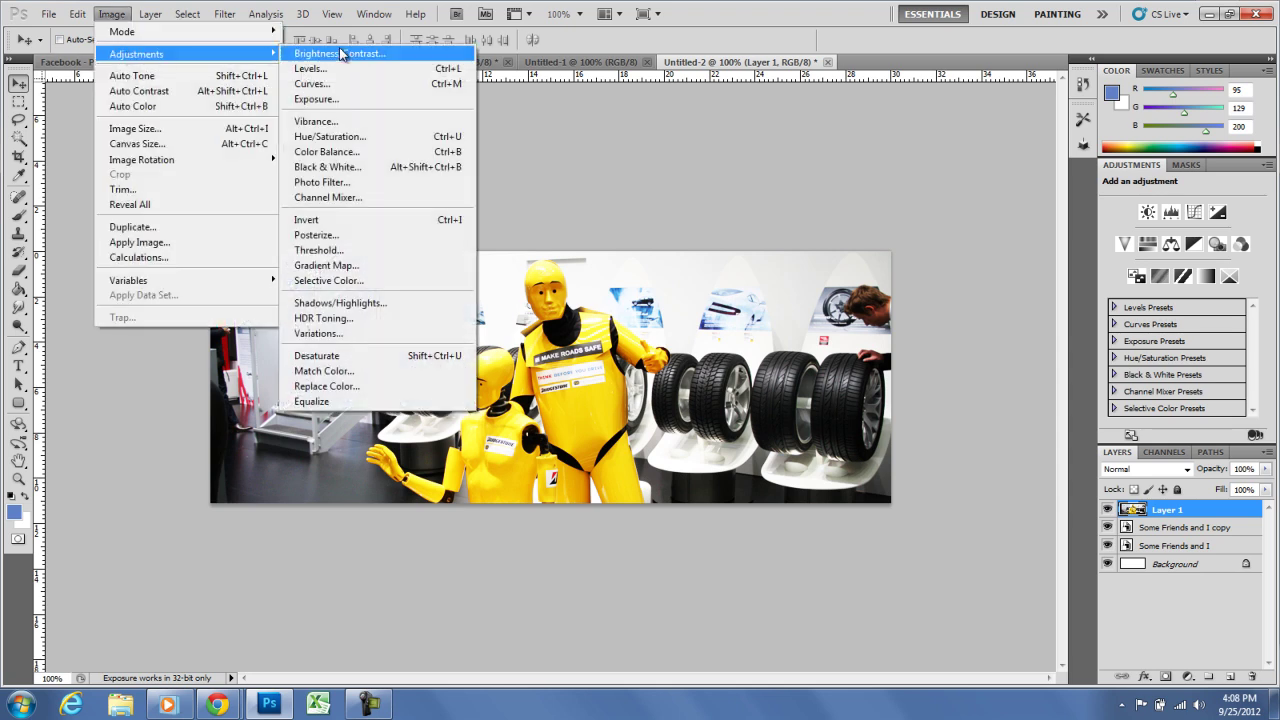
Apply Exposure +1.93, Offset -0.2510 and Gamma 0.89 to Layer 1
{"action": "left_click", "coordinate": [330, 103]}
{"action": "left_click_drag", "start_coordinate": [600, 172], "coordinate": [805, 95]}
{"action": "left_click_drag", "start_coordinate": [808, 172], "coordinate": [758, 218]}
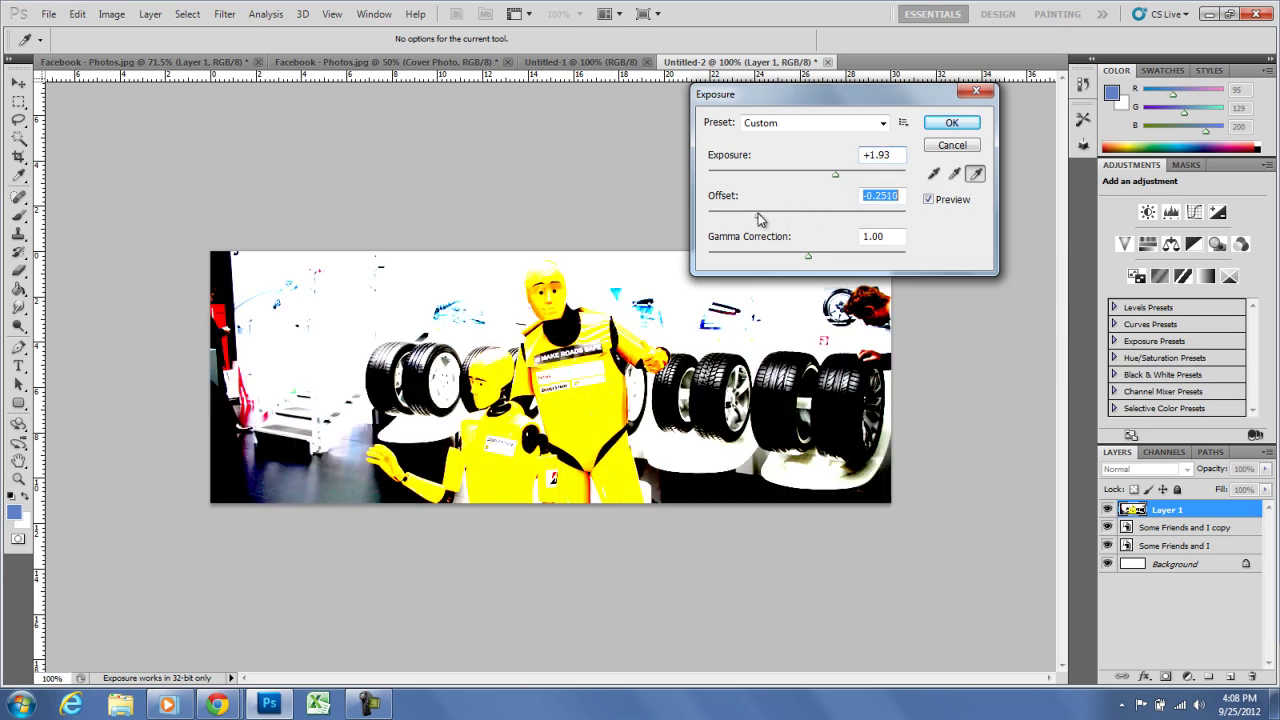
{"action": "left_click_drag", "start_coordinate": [808, 256], "coordinate": [860, 260]}
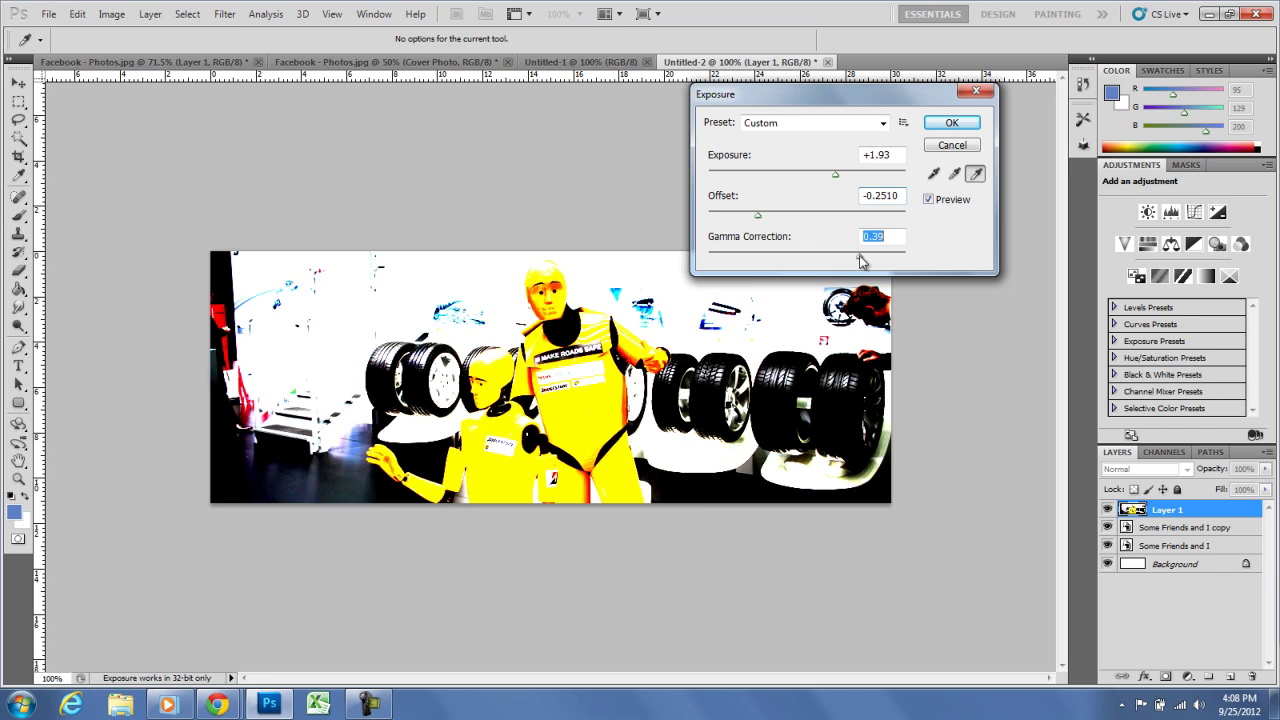
{"action": "left_click", "coordinate": [949, 124]}
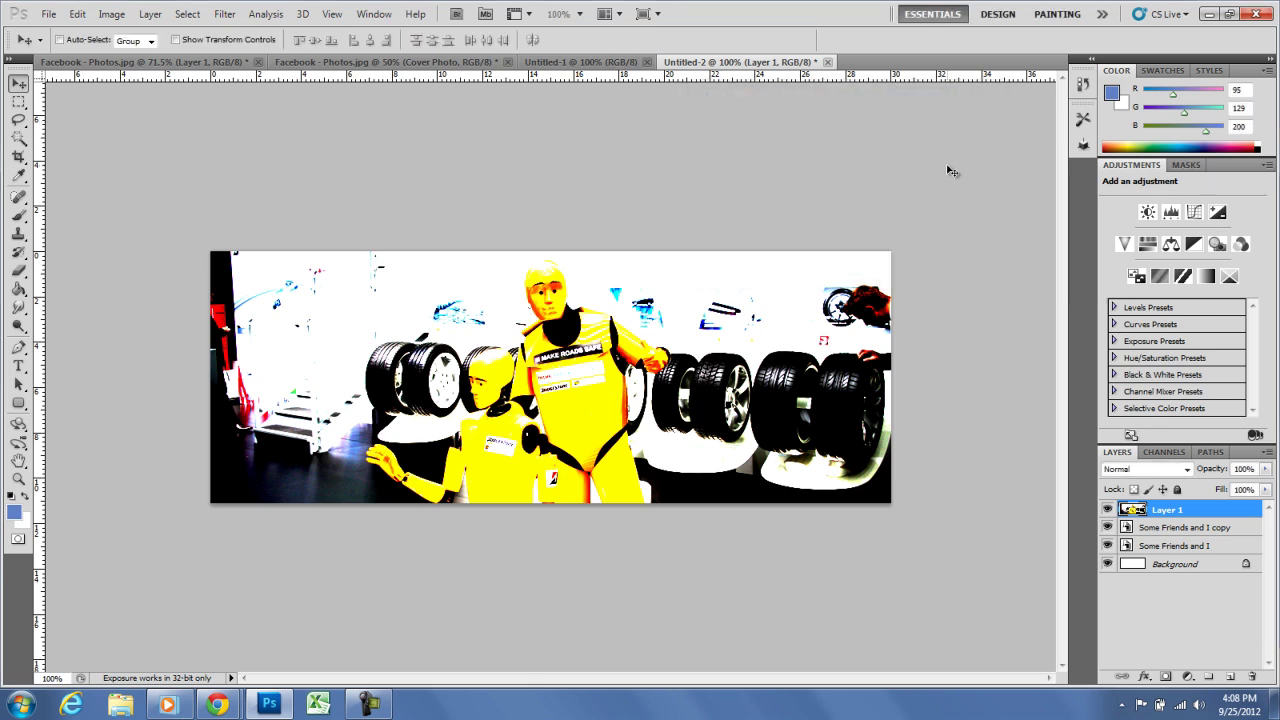
{"action": "left_click", "coordinate": [1267, 455]}
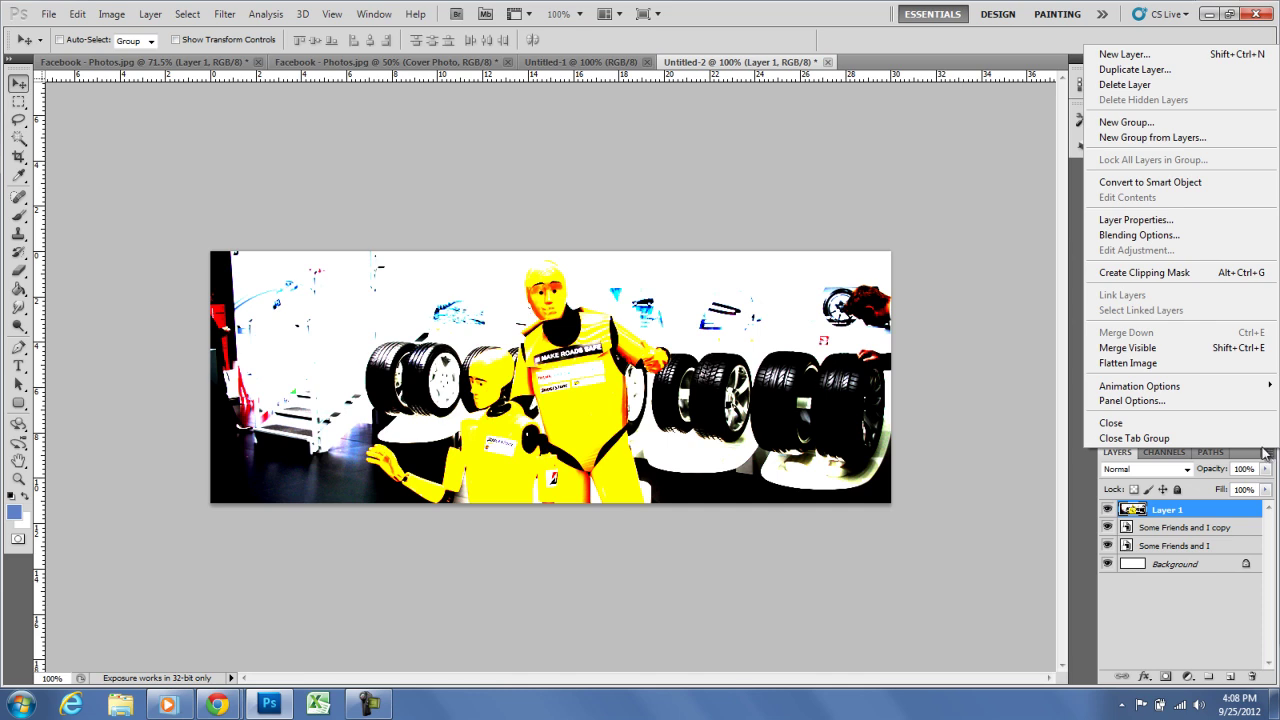
Flatten the image and start a Save As into the Desktop folder
{"action": "left_click", "coordinate": [1143, 366]}
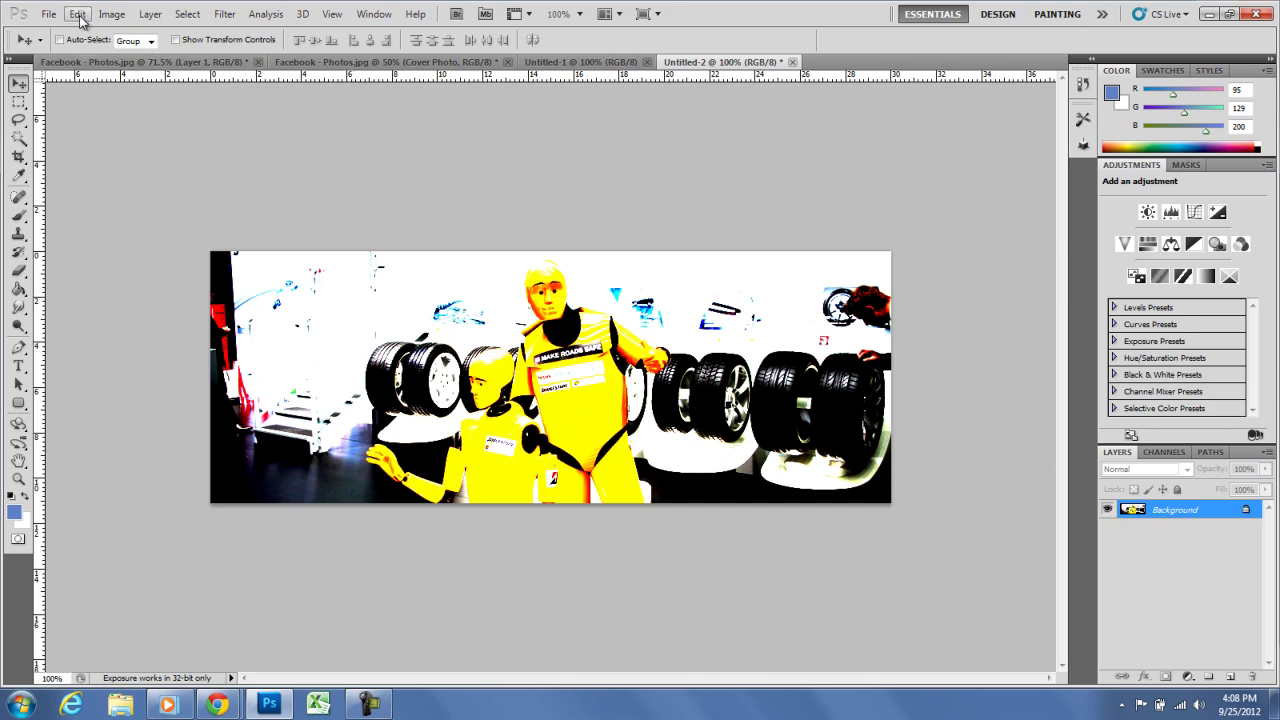
{"action": "left_click", "coordinate": [77, 14]}
{"action": "mouse_move", "coordinate": [48, 14]}
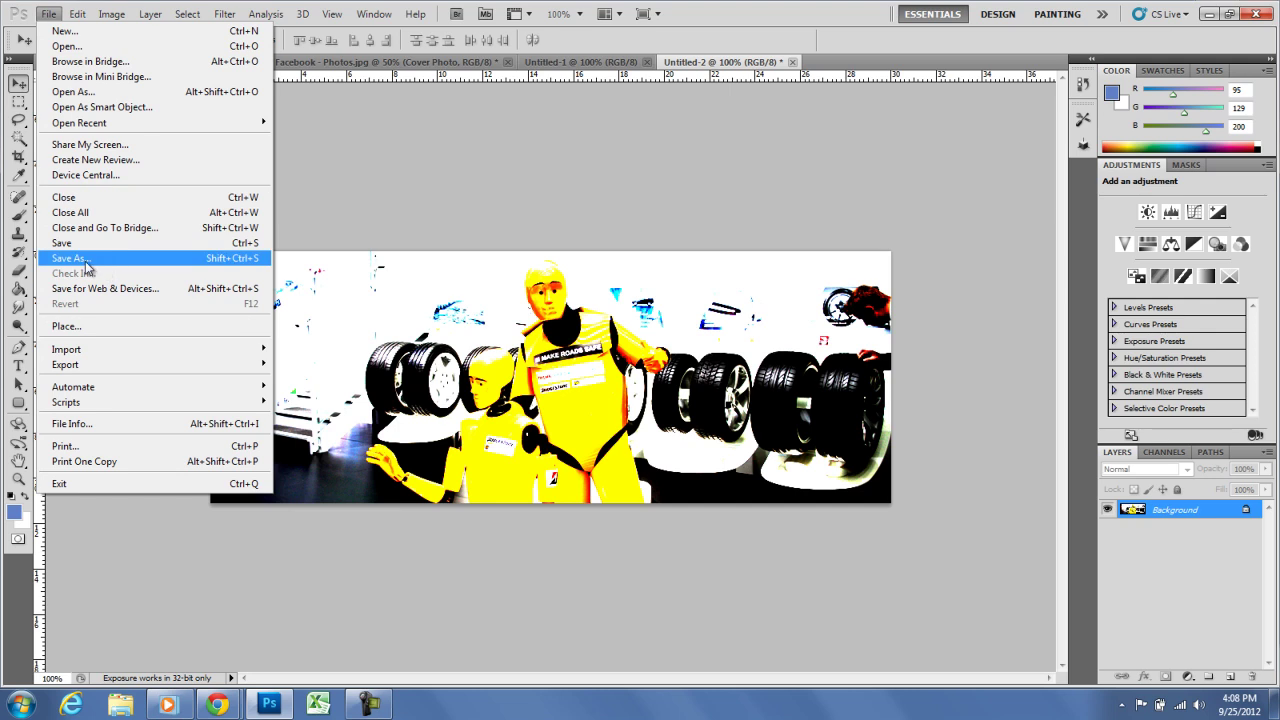
{"action": "left_click", "coordinate": [86, 266]}
{"action": "left_click", "coordinate": [432, 180]}
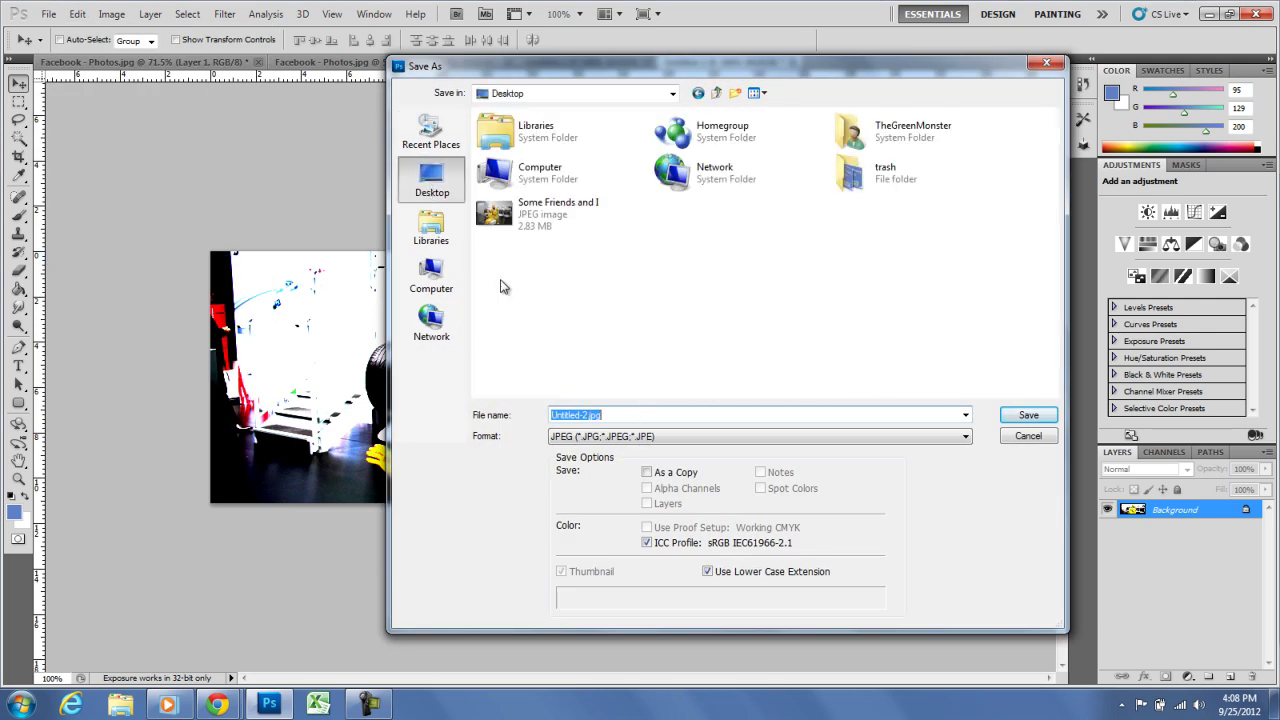
{"action": "left_click", "coordinate": [669, 435]}
{"action": "left_click", "coordinate": [632, 416]}
Save it as JPEG 'conver photo.jpg' at quality 12, then return to the Facebook timeline
{"action": "type", "text": "conver photo"}
{"action": "left_click", "coordinate": [789, 440]}
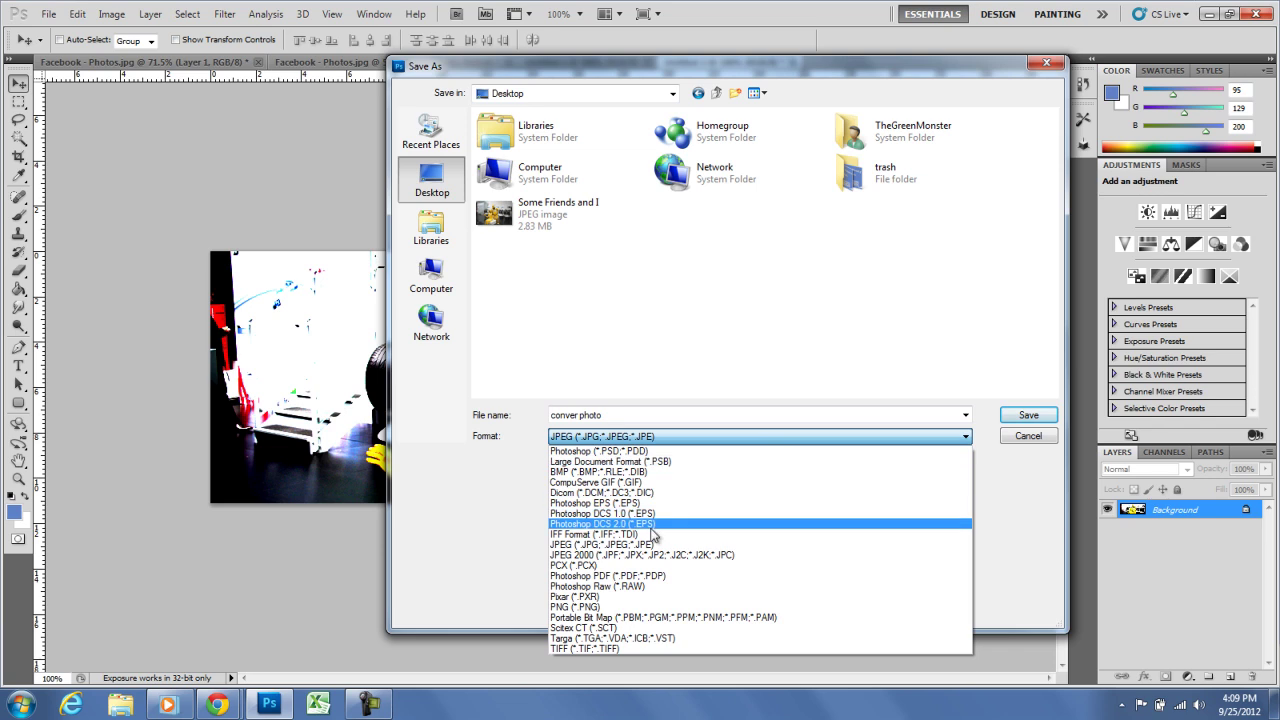
{"action": "left_click", "coordinate": [622, 546]}
{"action": "left_click", "coordinate": [1027, 416]}
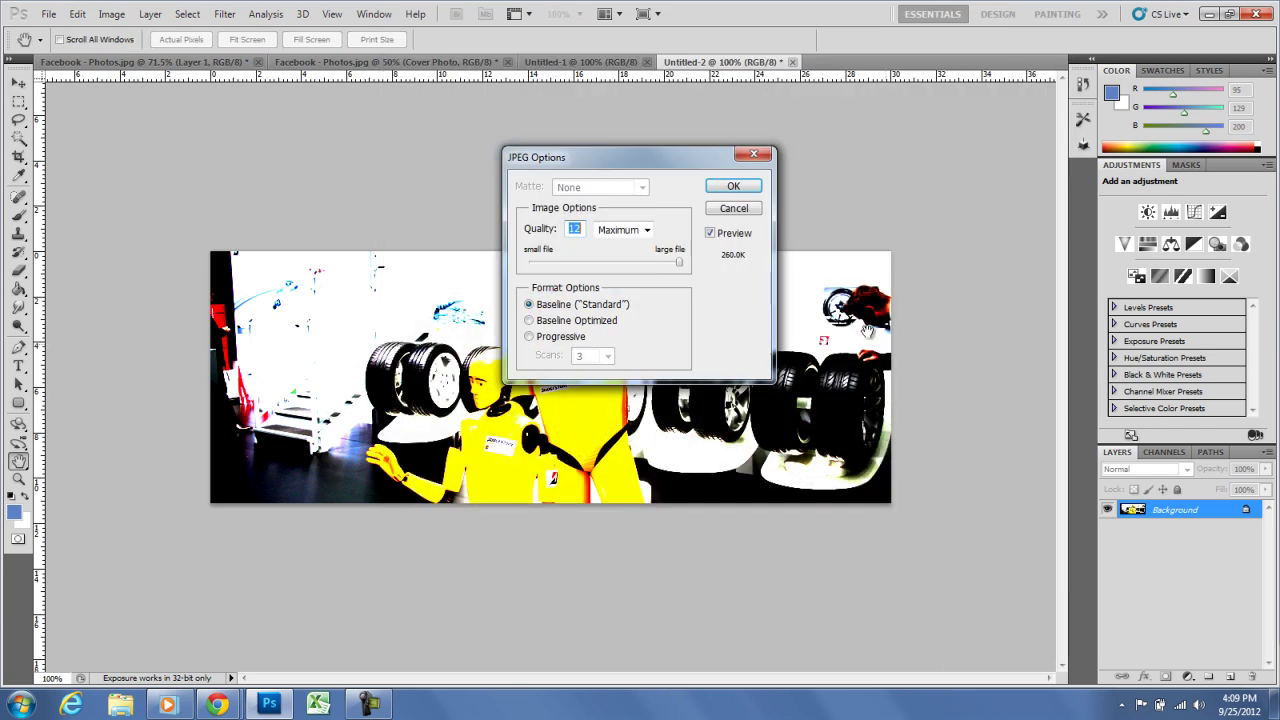
{"action": "left_click", "coordinate": [733, 186]}
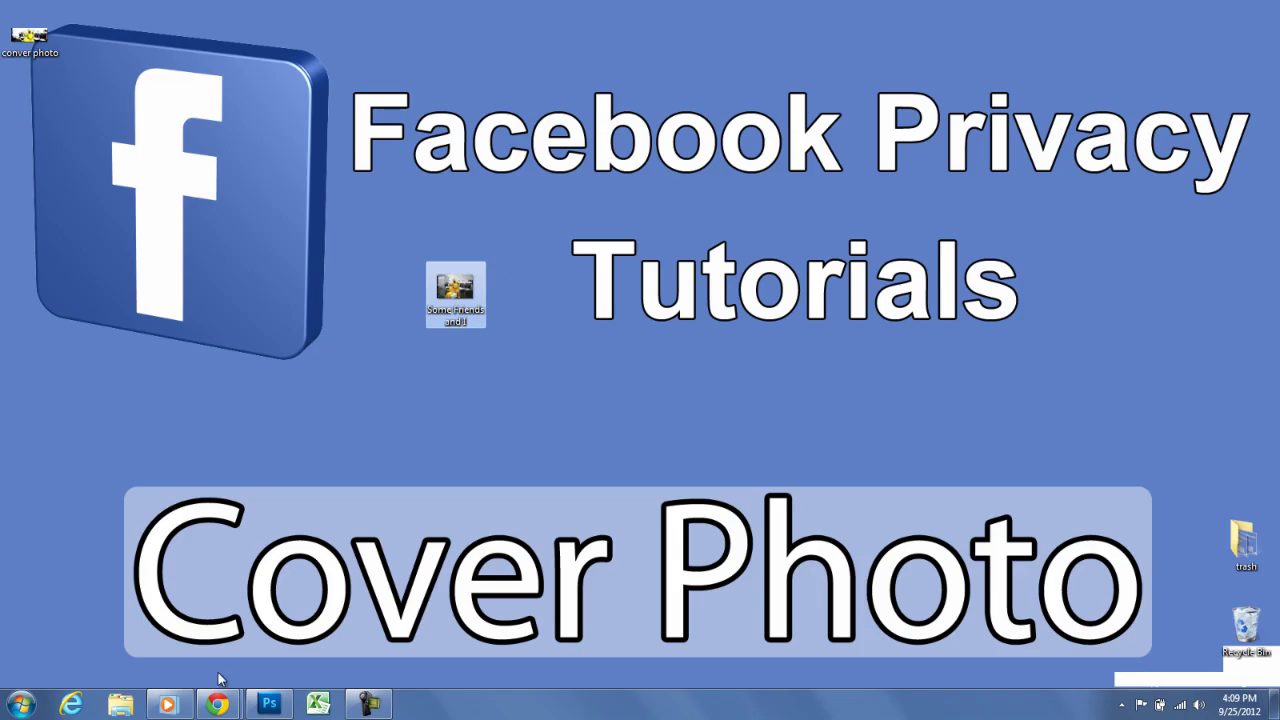
{"action": "mouse_move", "coordinate": [222, 688]}
{"action": "left_click", "coordinate": [334, 648]}
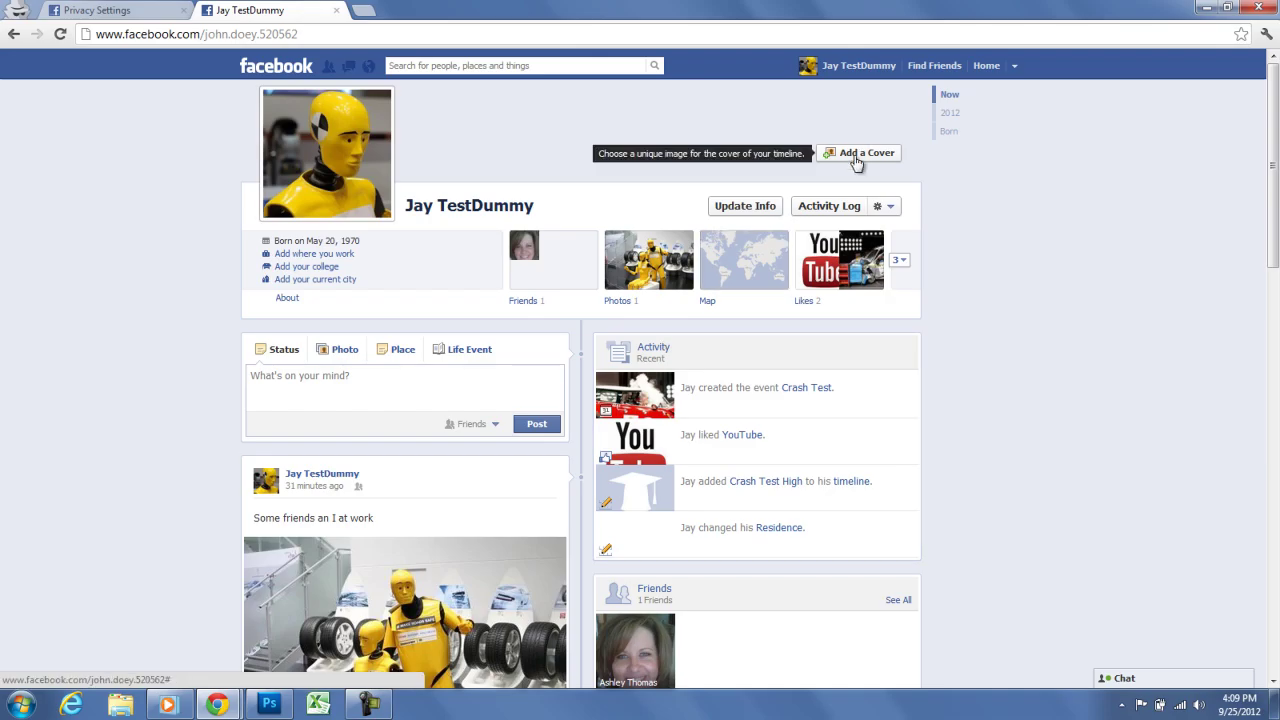
Upload 'conver photo' as the timeline cover photo and save the change
{"action": "left_click", "coordinate": [856, 155]}
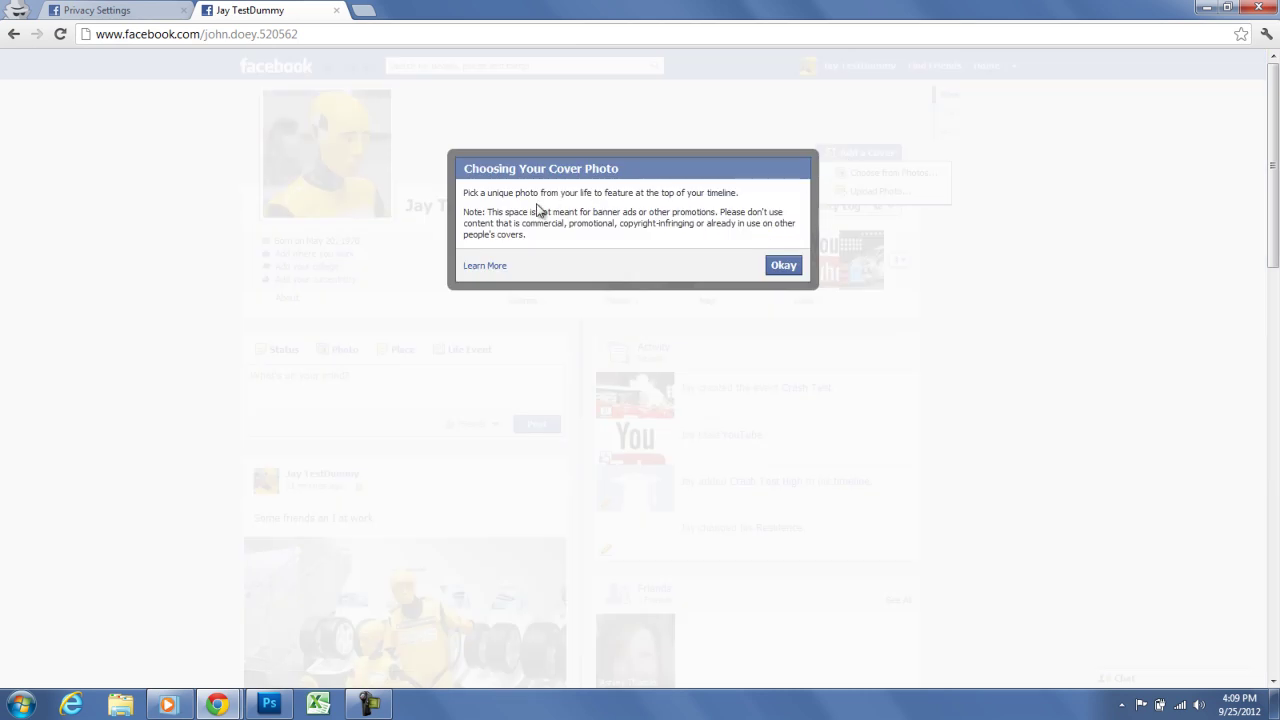
{"action": "left_click", "coordinate": [776, 266]}
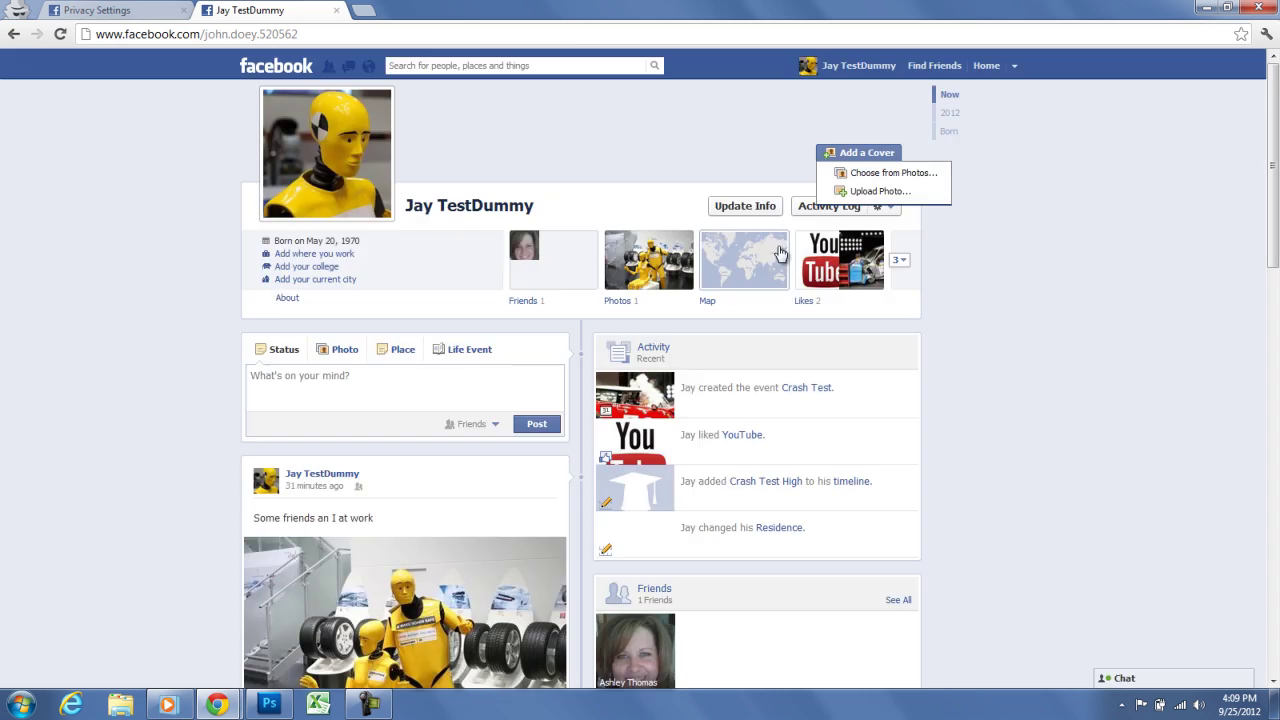
{"action": "left_click", "coordinate": [876, 191]}
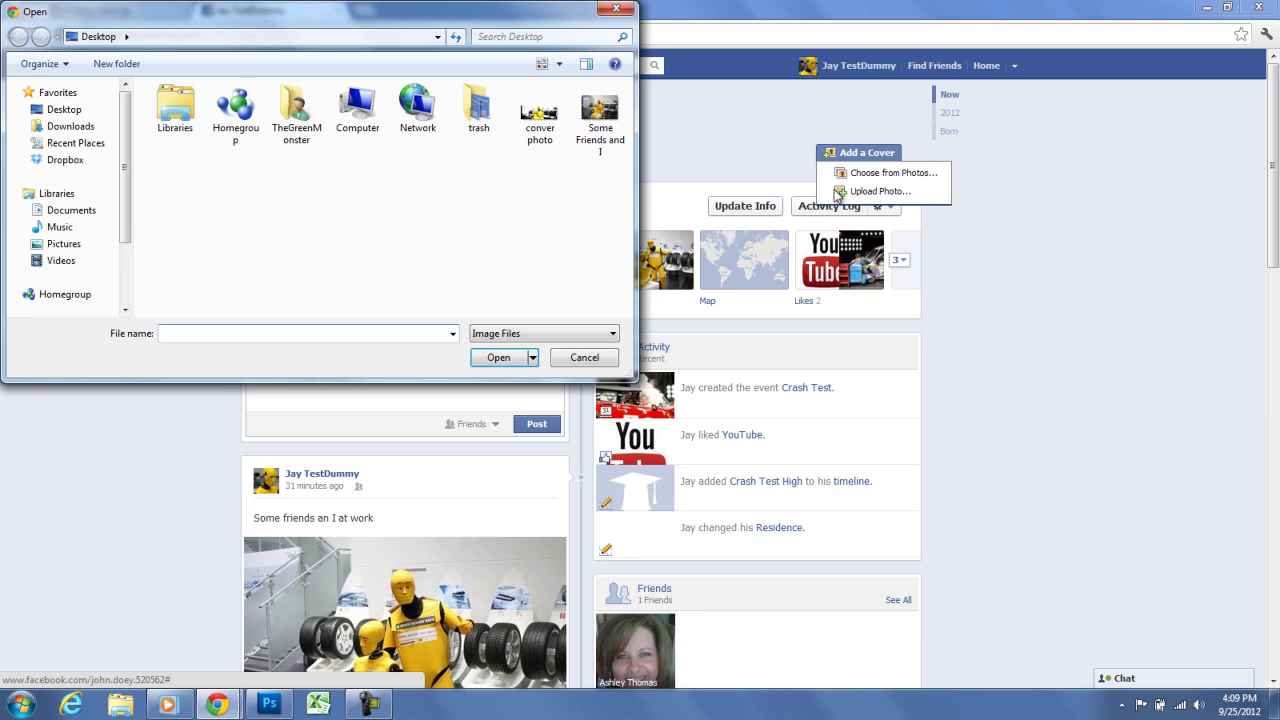
{"action": "left_click", "coordinate": [543, 140]}
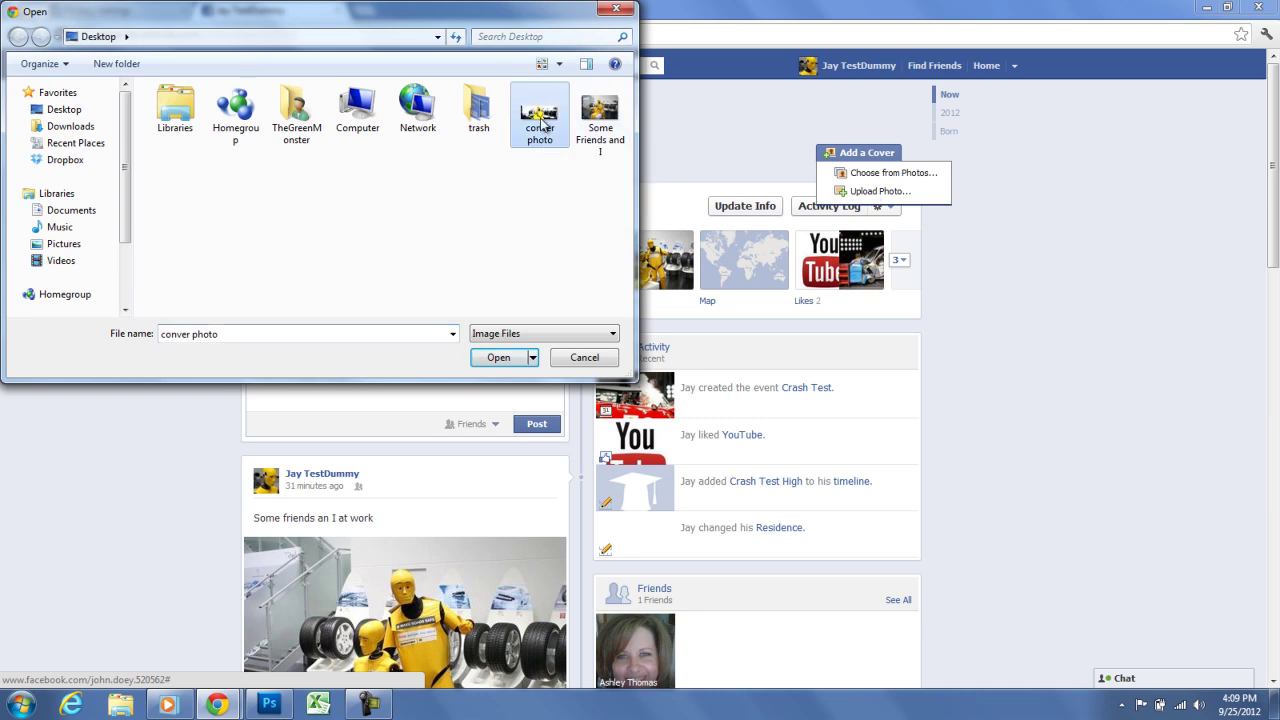
{"action": "left_click", "coordinate": [498, 358]}
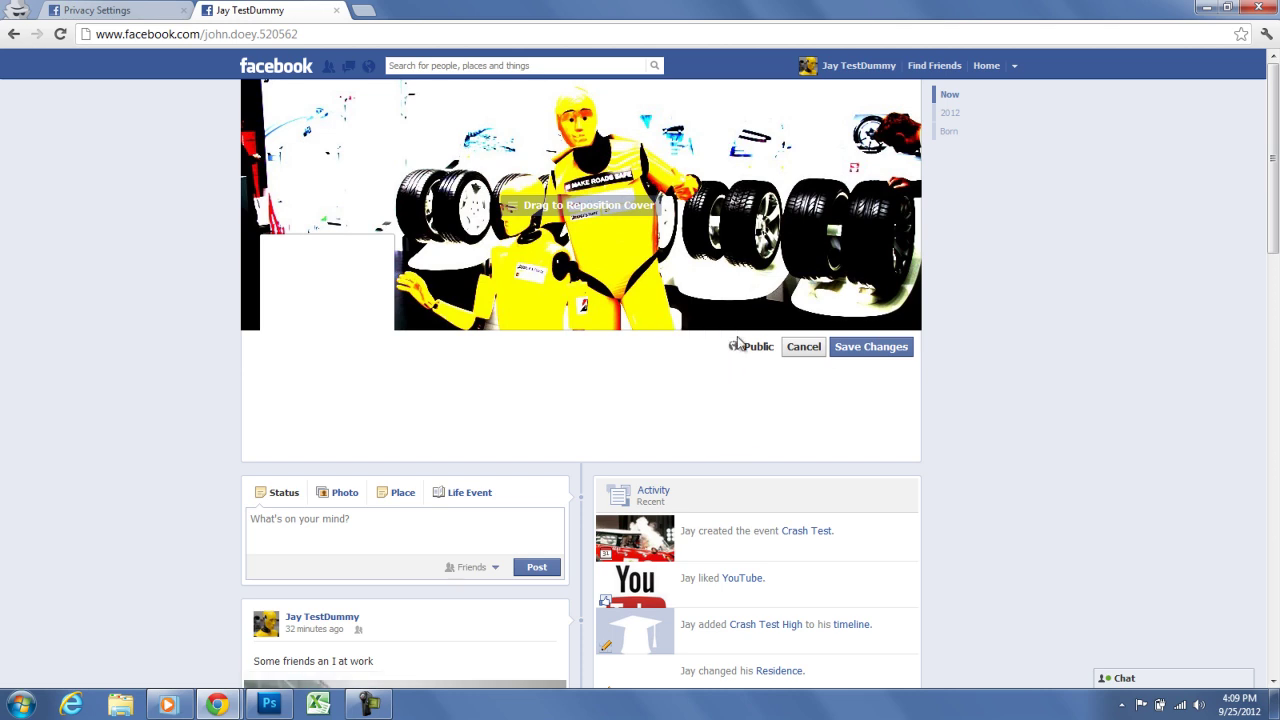
{"action": "left_click", "coordinate": [862, 348]}
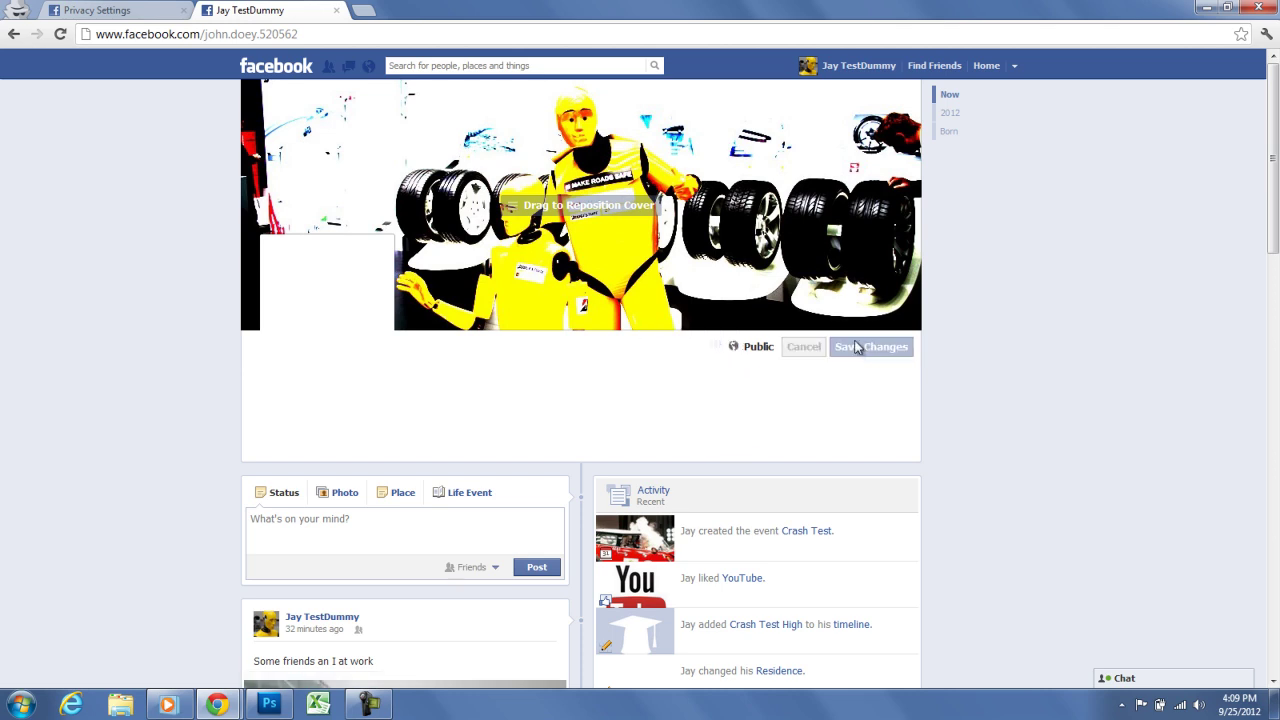